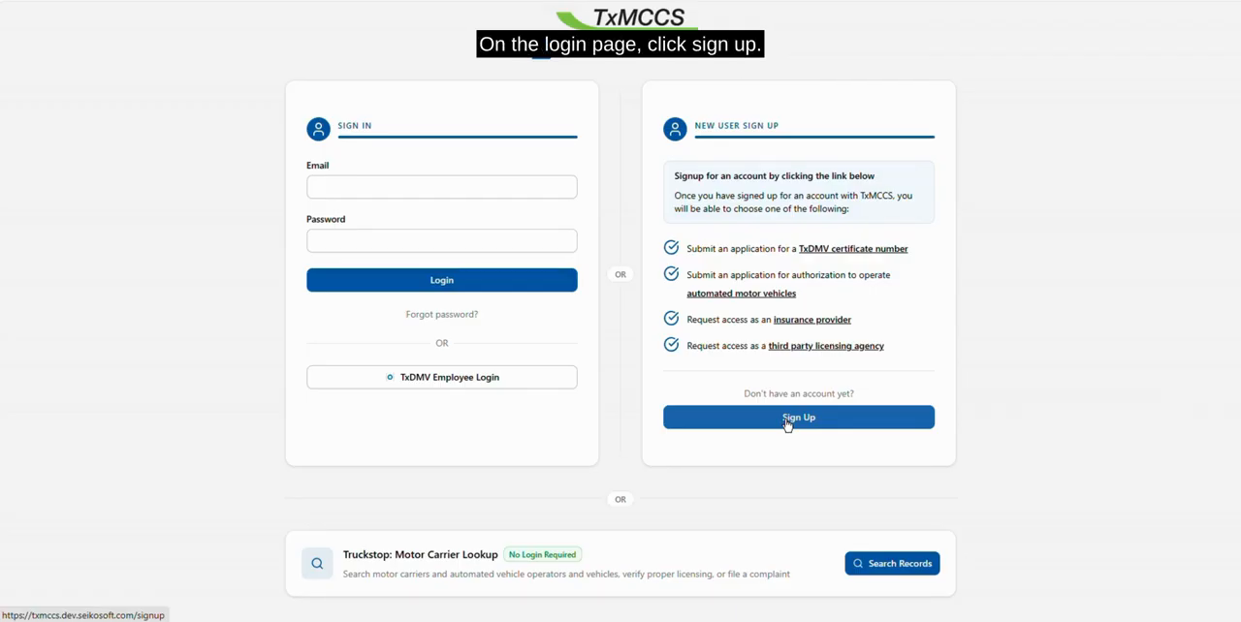
# Sign up for a new TxMCCS account with the first name, last name and email address
pyautogui.click(786, 419)
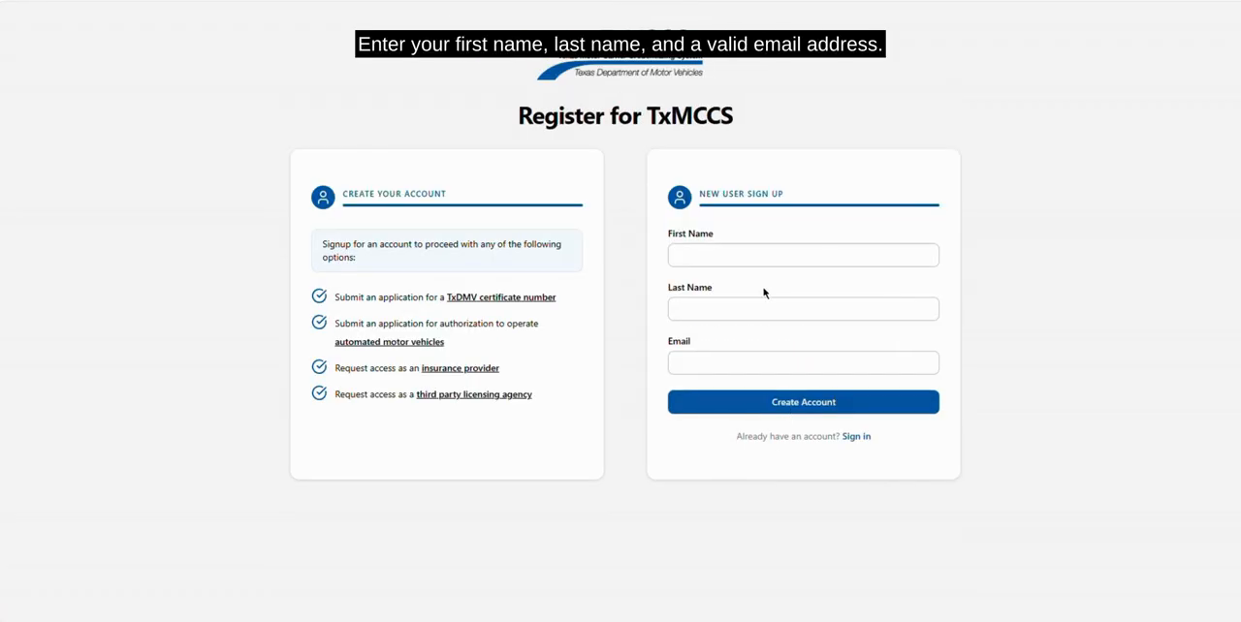
pyautogui.click(748, 255)
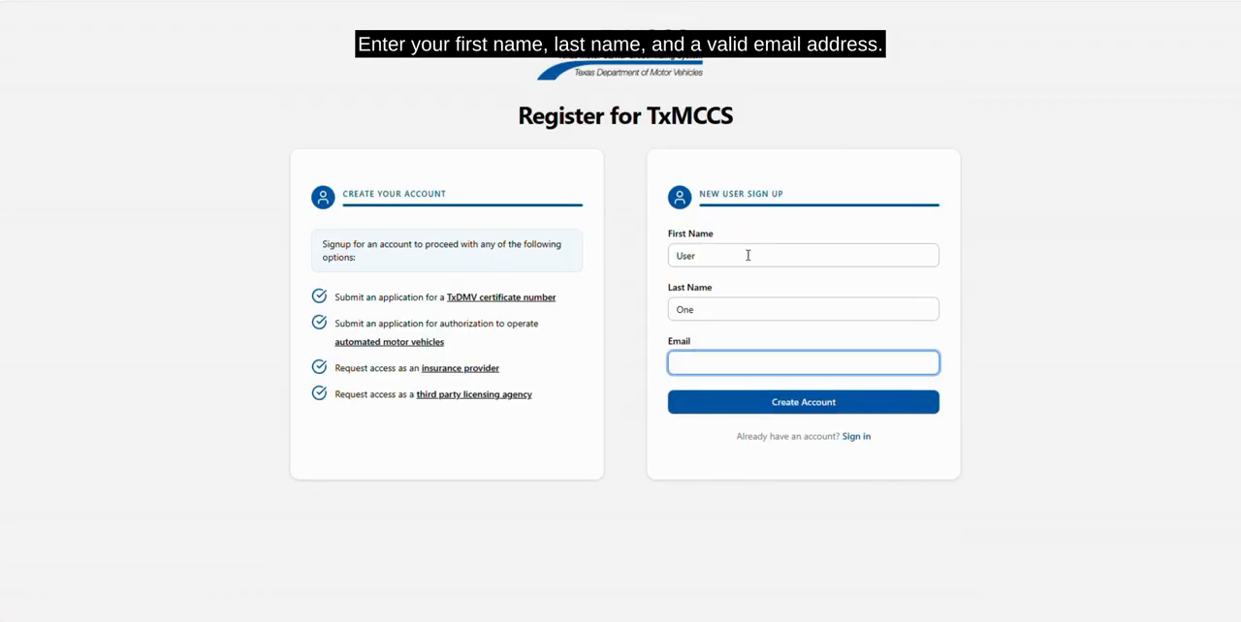
pyautogui.write('user')
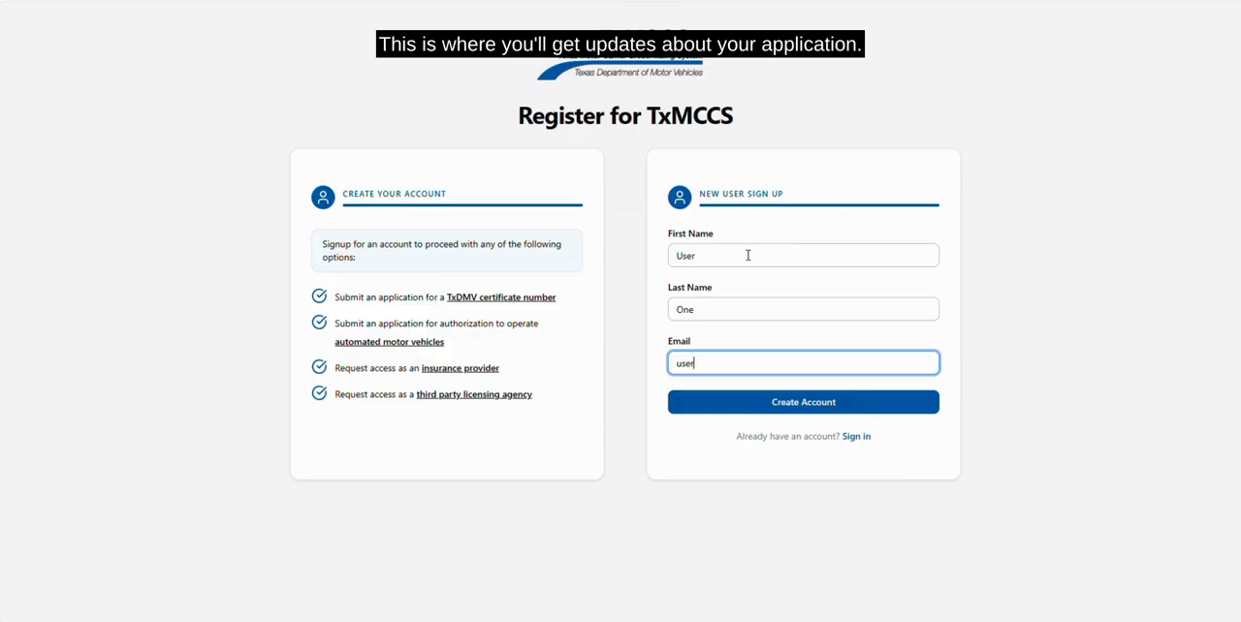
pyautogui.write('@one.')
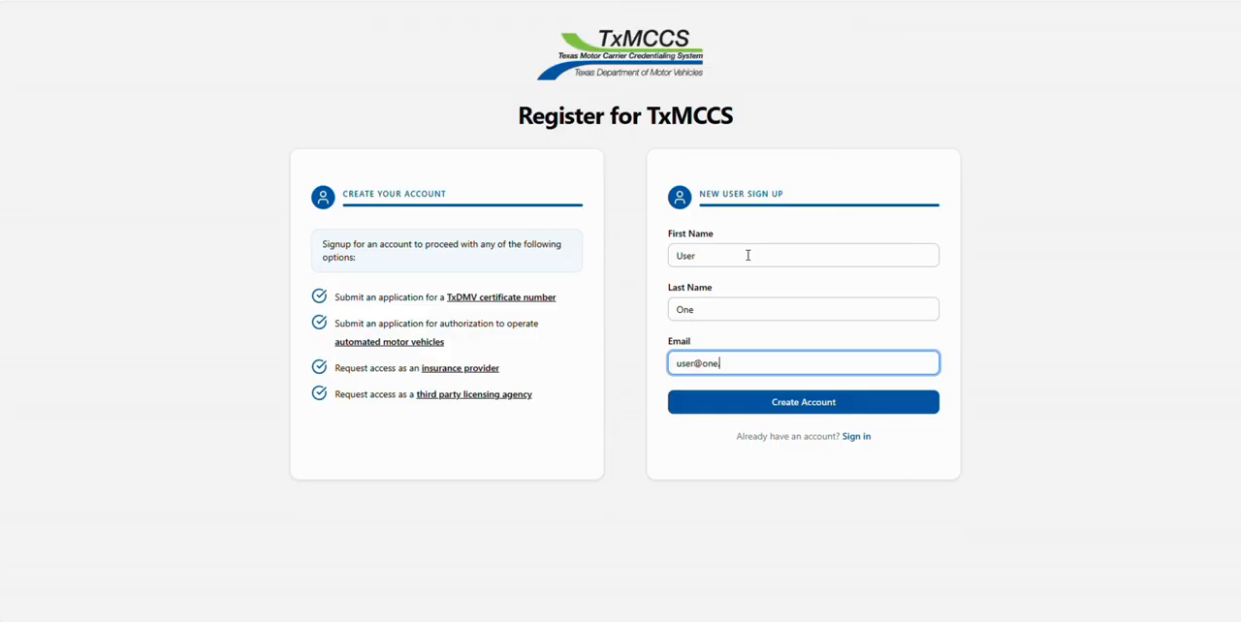
pyautogui.write('com')
pyautogui.press('Return')
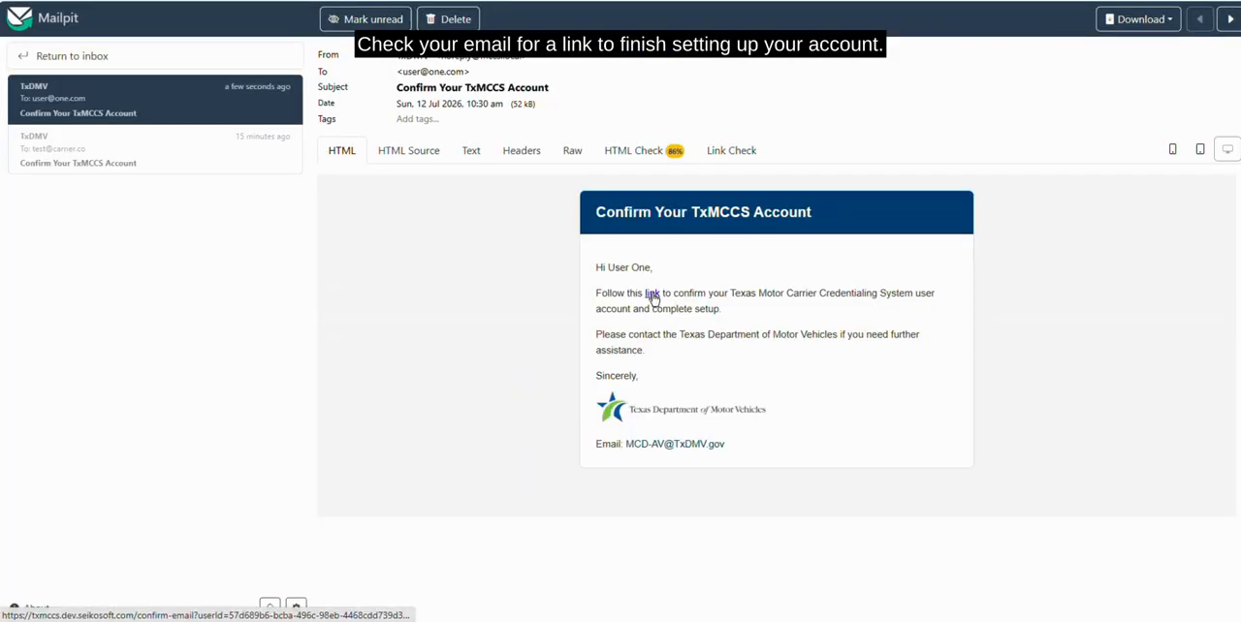
# Follow the confirmation link in the account email, then set and confirm the new account password
pyautogui.click(652, 294)
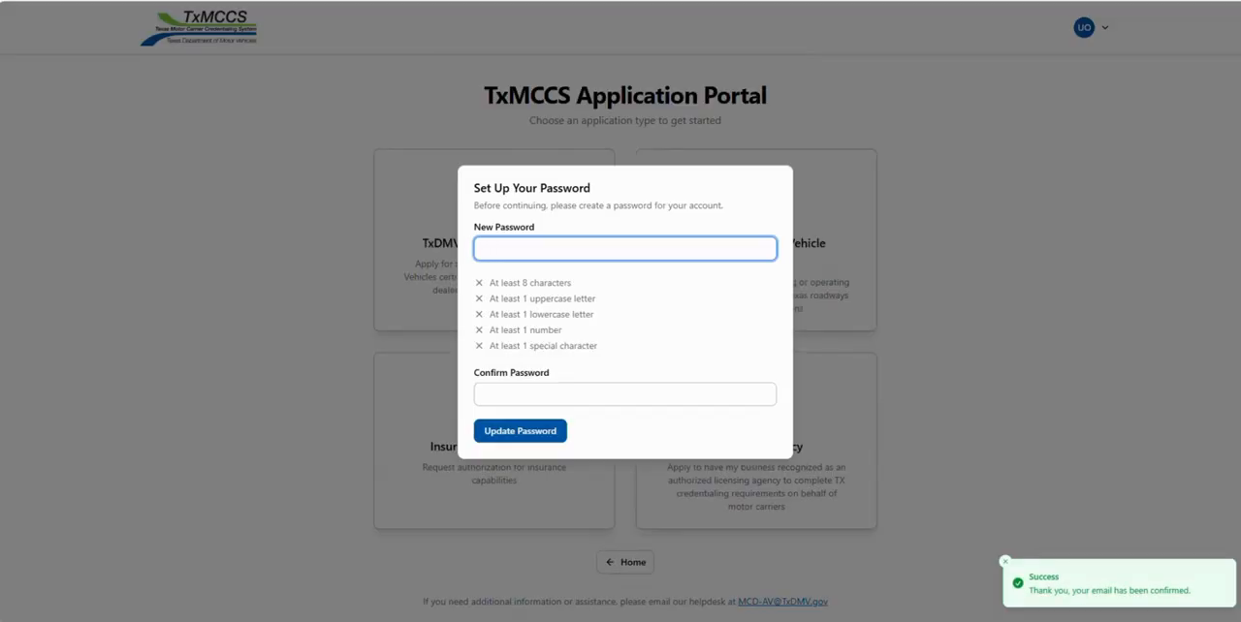
pyautogui.hotkey('ctrl', 'v')
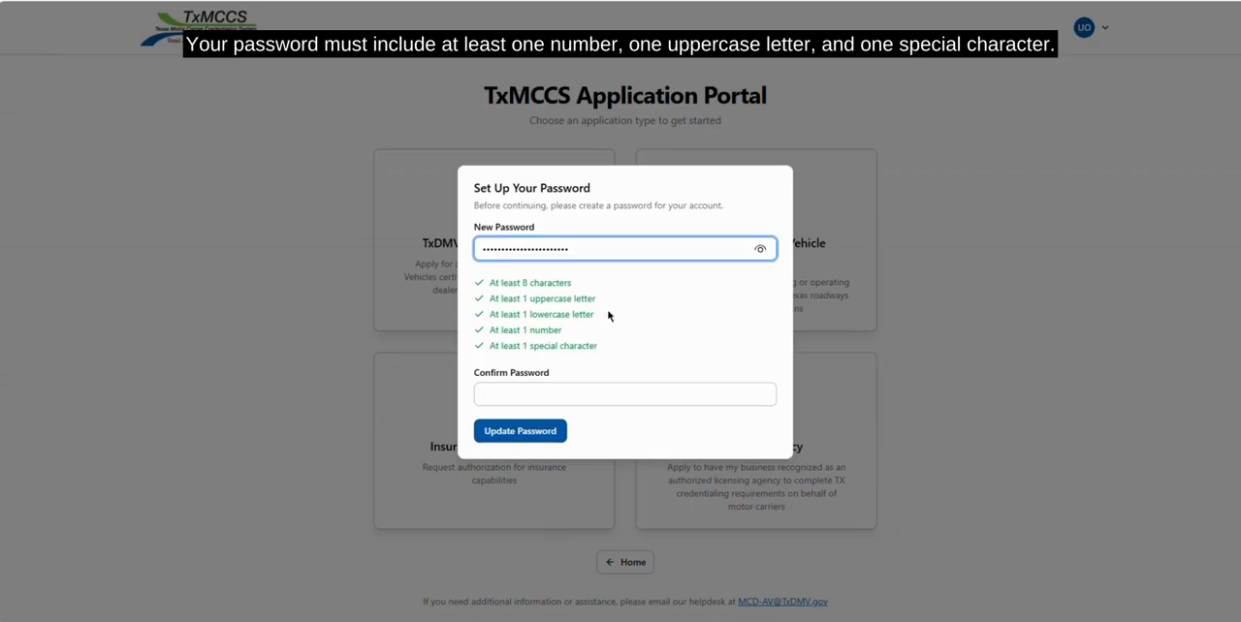
pyautogui.click(654, 396)
pyautogui.hotkey('ctrl', 'v')
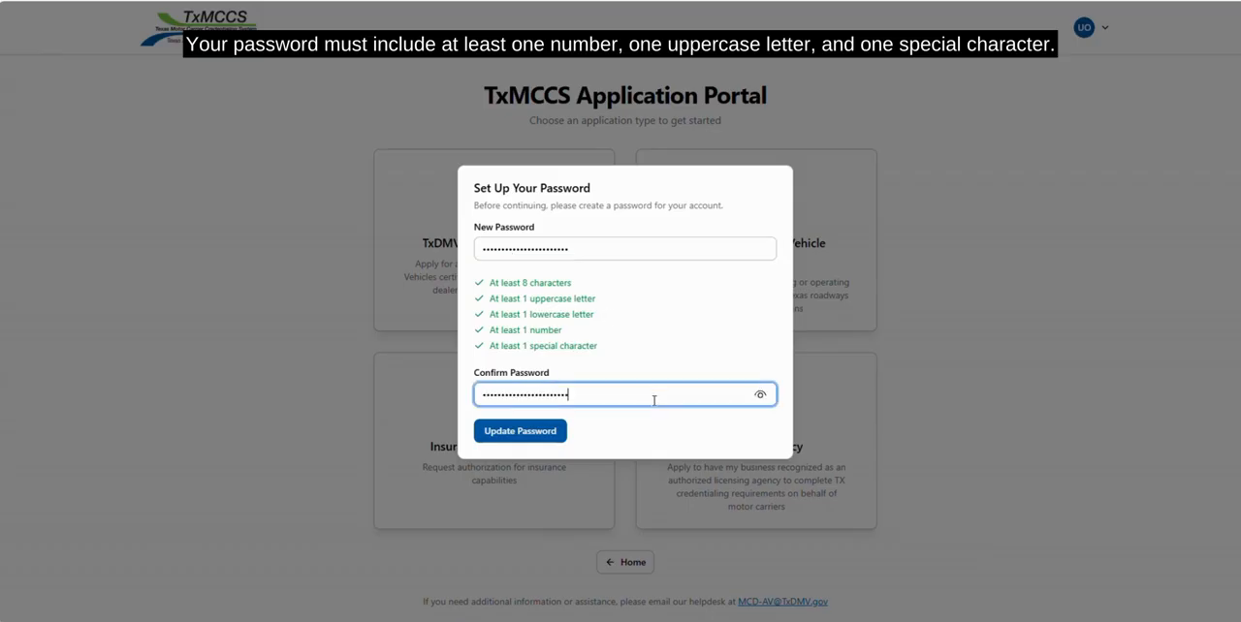
pyautogui.click(521, 442)
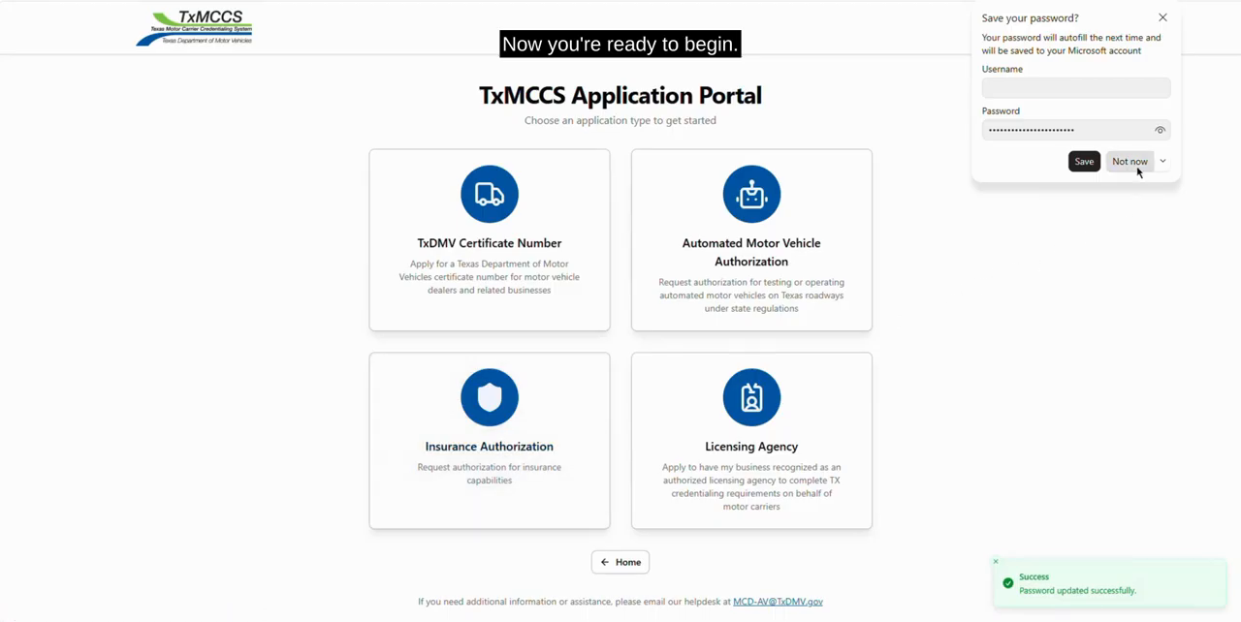
pyautogui.click(1129, 162)
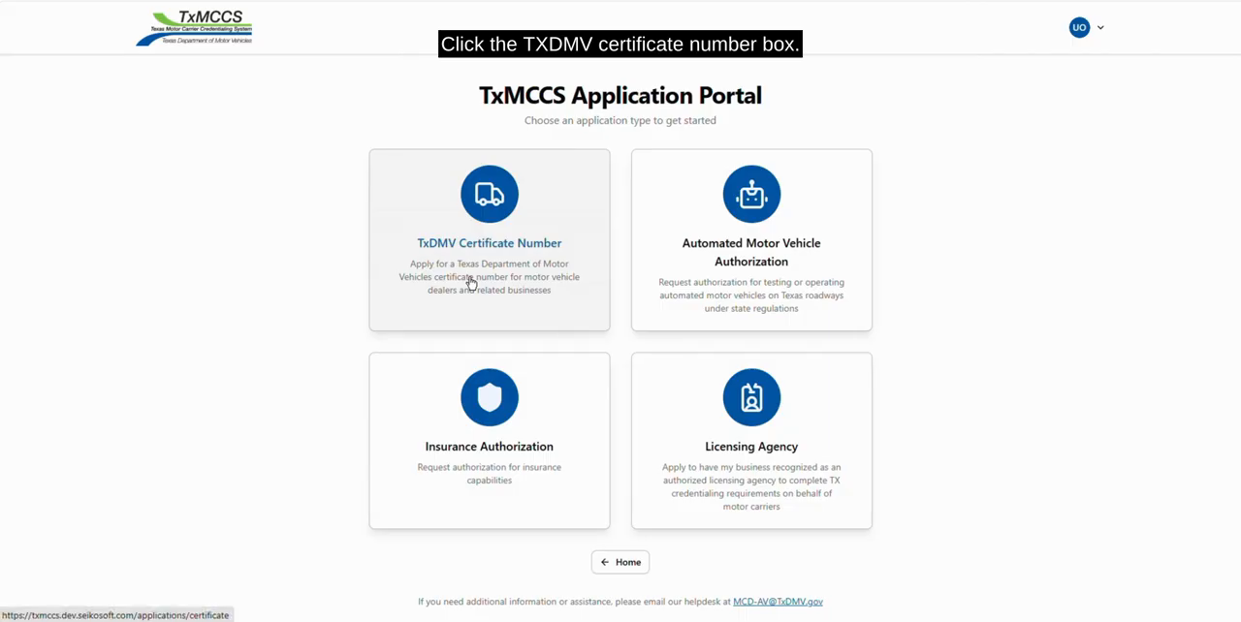
# Start a TxDMV Certificate Number application, accepting the terms and choosing Motor Carrier as the registration type
pyautogui.click(471, 283)
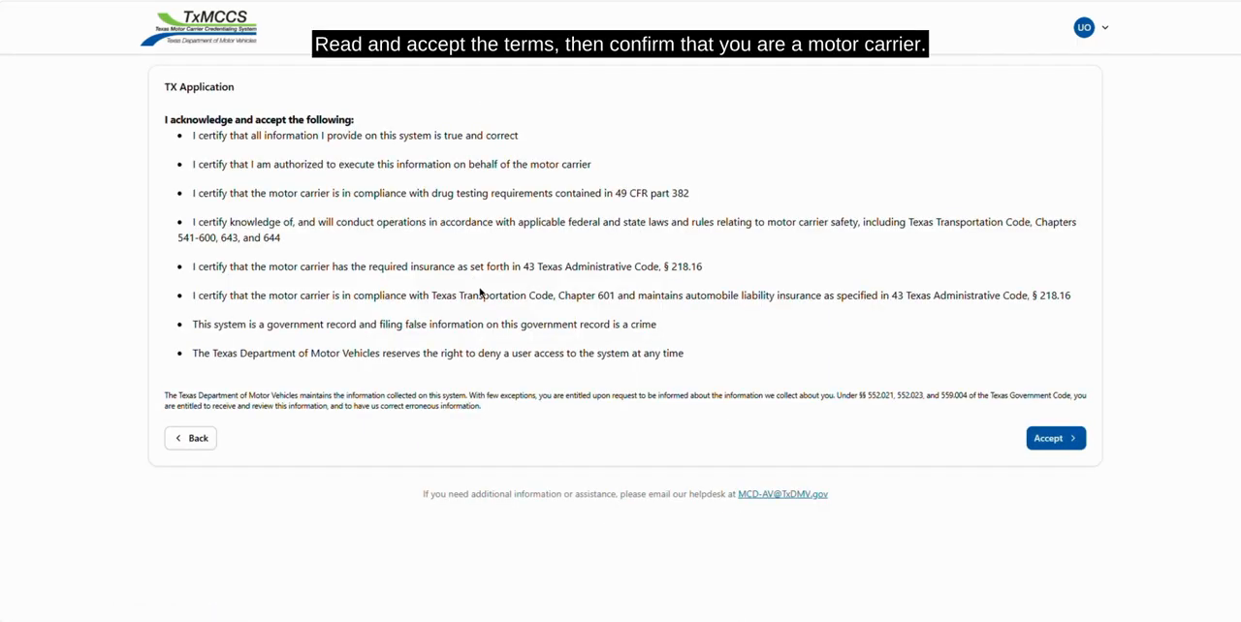
pyautogui.click(1046, 441)
pyautogui.click(171, 133)
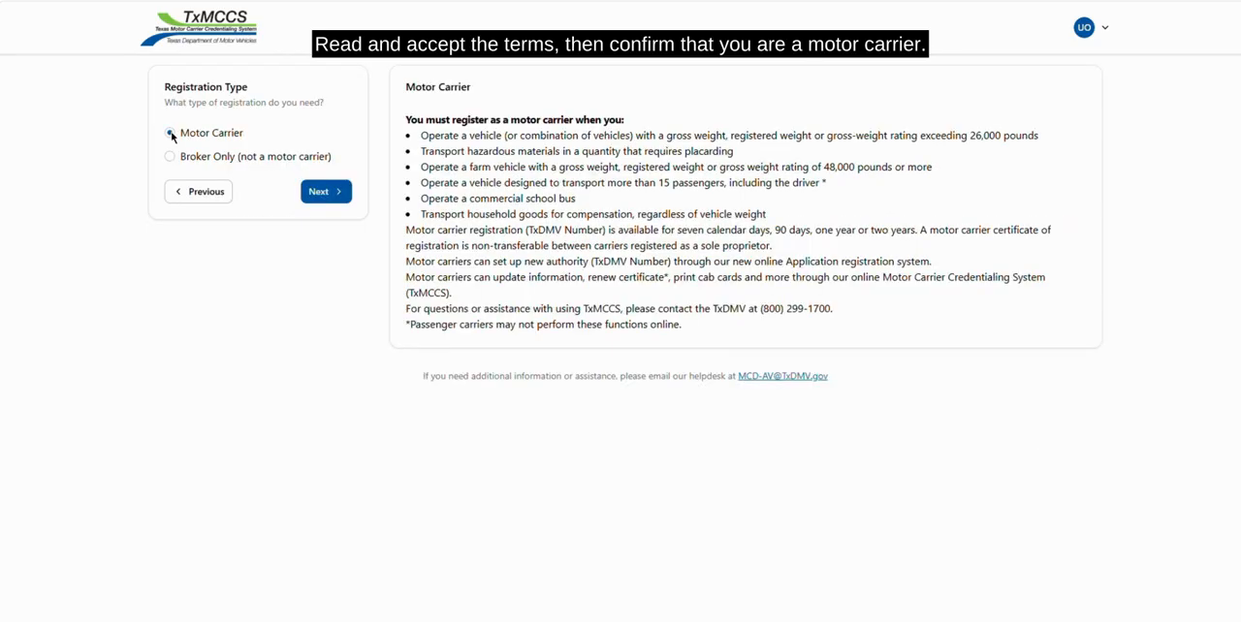
pyautogui.click(325, 192)
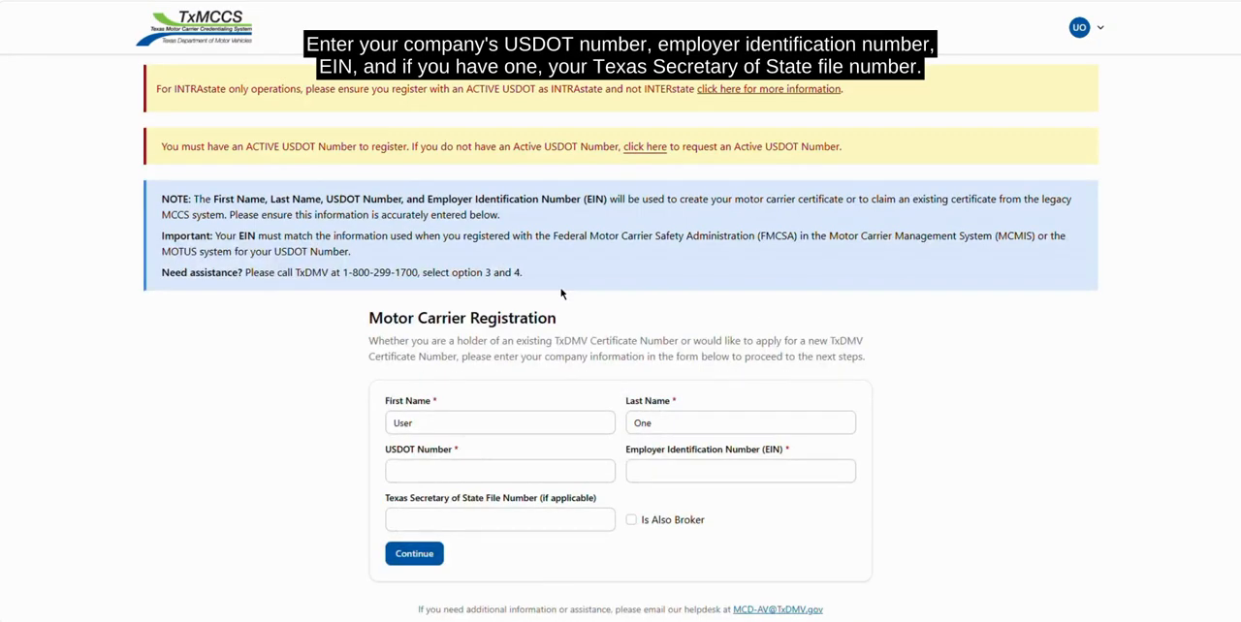
# Submit the motor carrier registration with the USDOT number and EIN, leaving the Secretary of State file number blank, and accept the SAFER information
pyautogui.click(559, 463)
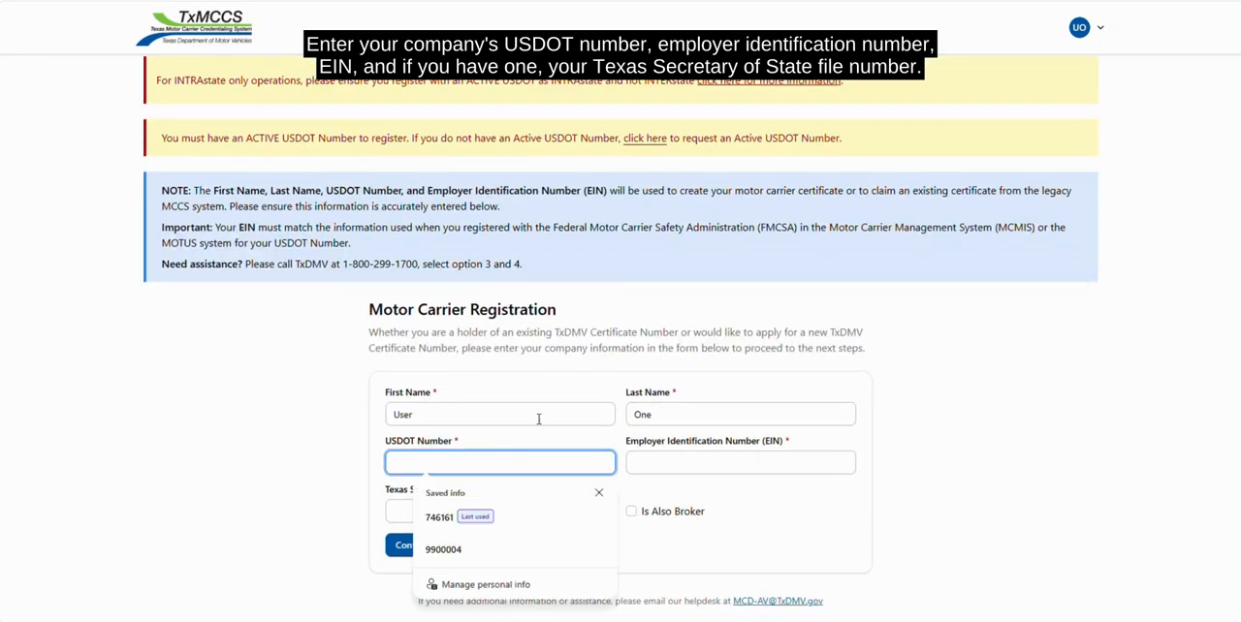
pyautogui.write('3590309')
pyautogui.press('Tab')
pyautogui.write('123456789')
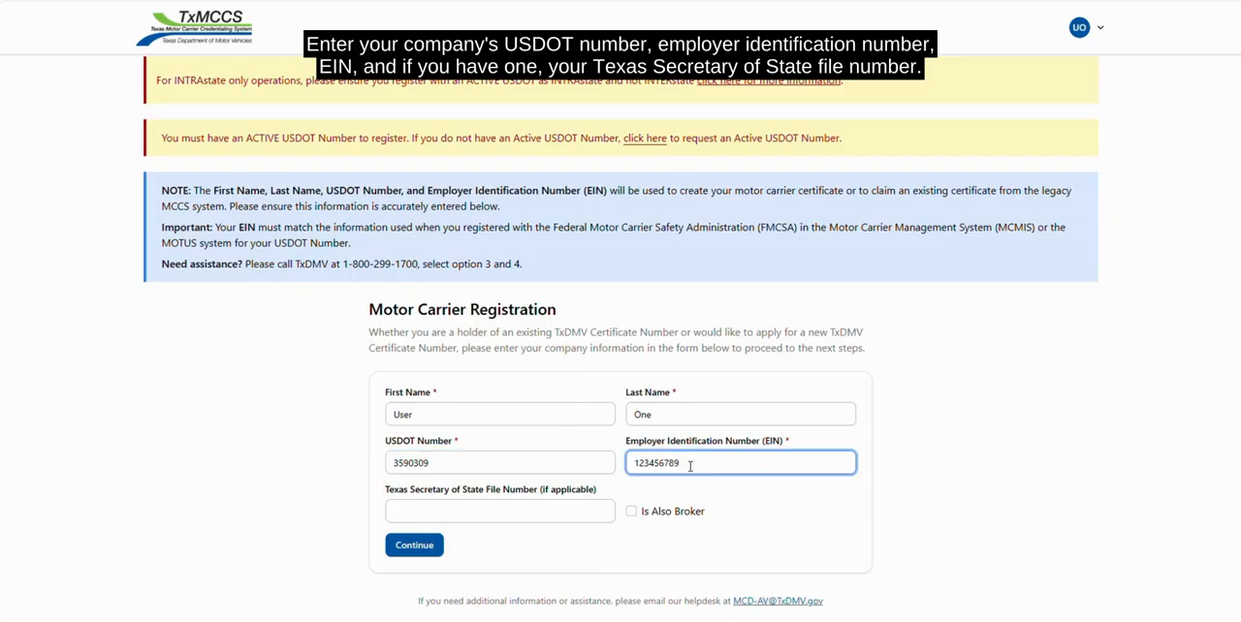
pyautogui.click(548, 515)
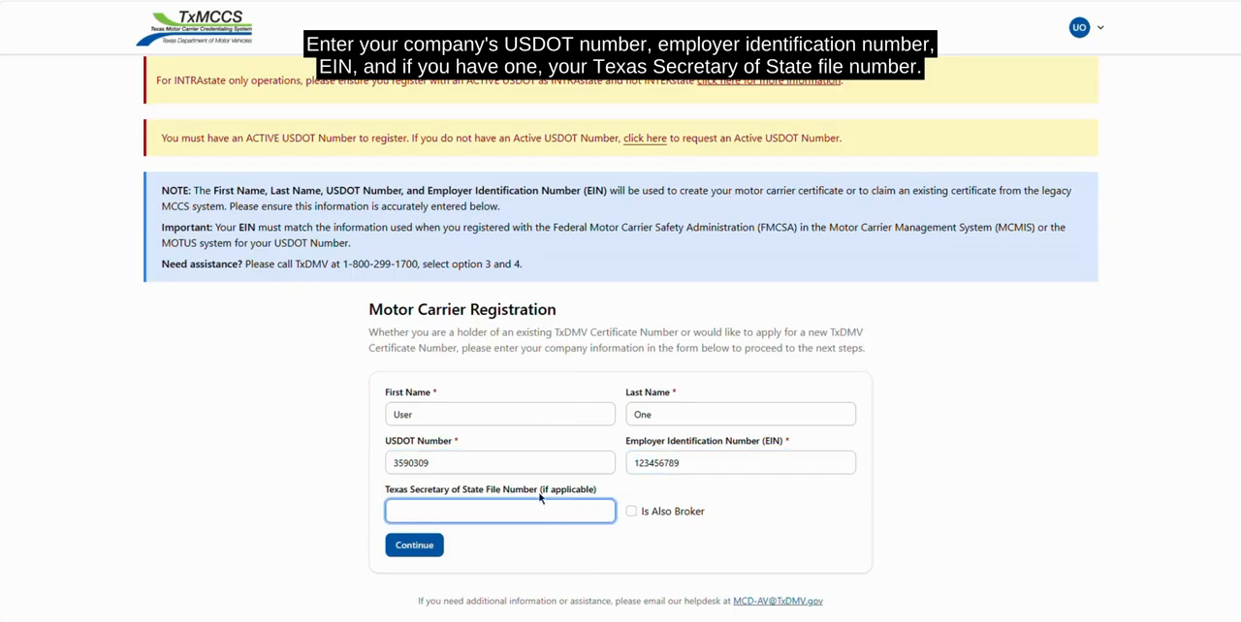
pyautogui.click(549, 493)
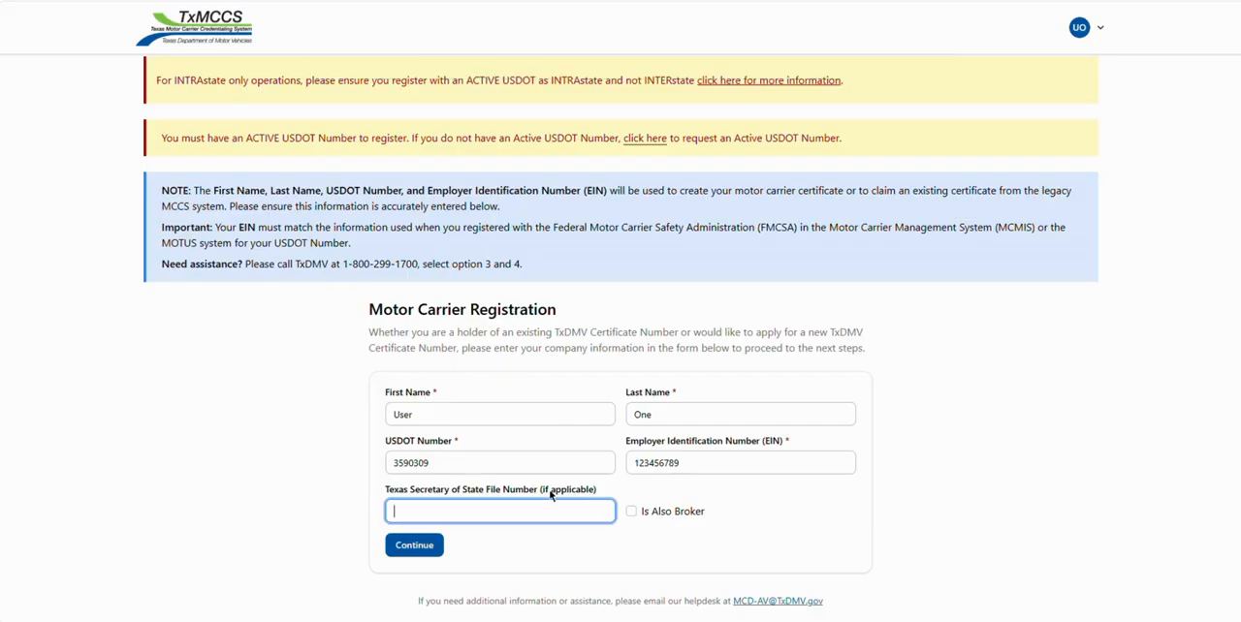
pyautogui.click(467, 544)
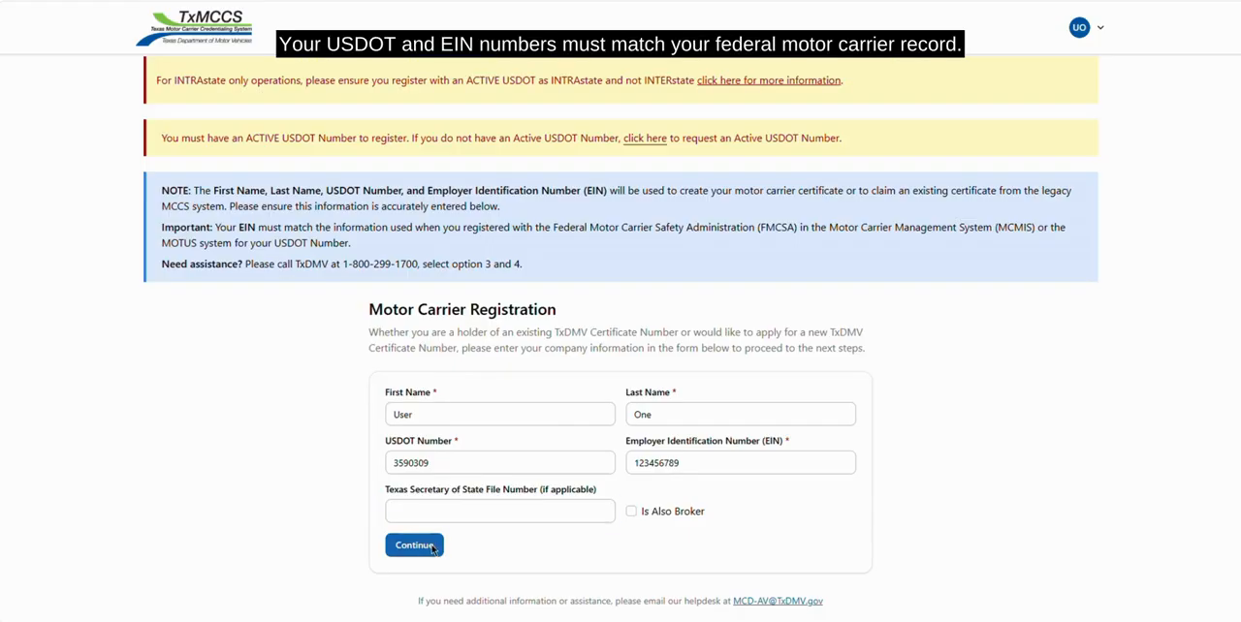
pyautogui.click(430, 546)
pyautogui.click(430, 546)
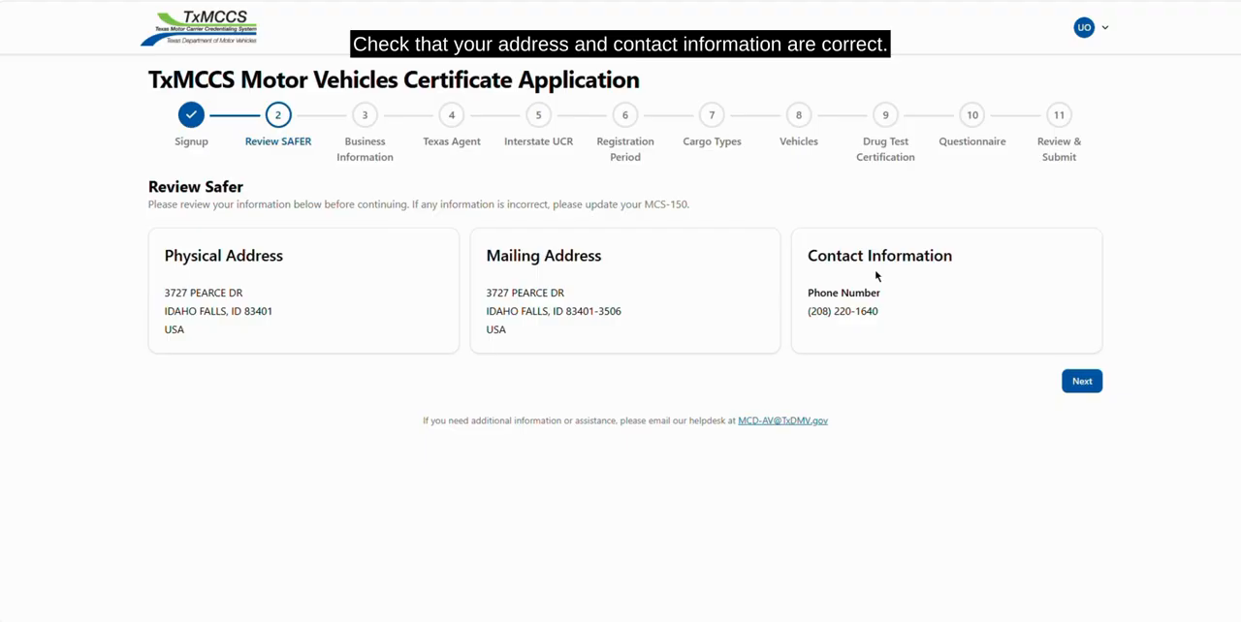
pyautogui.click(1094, 386)
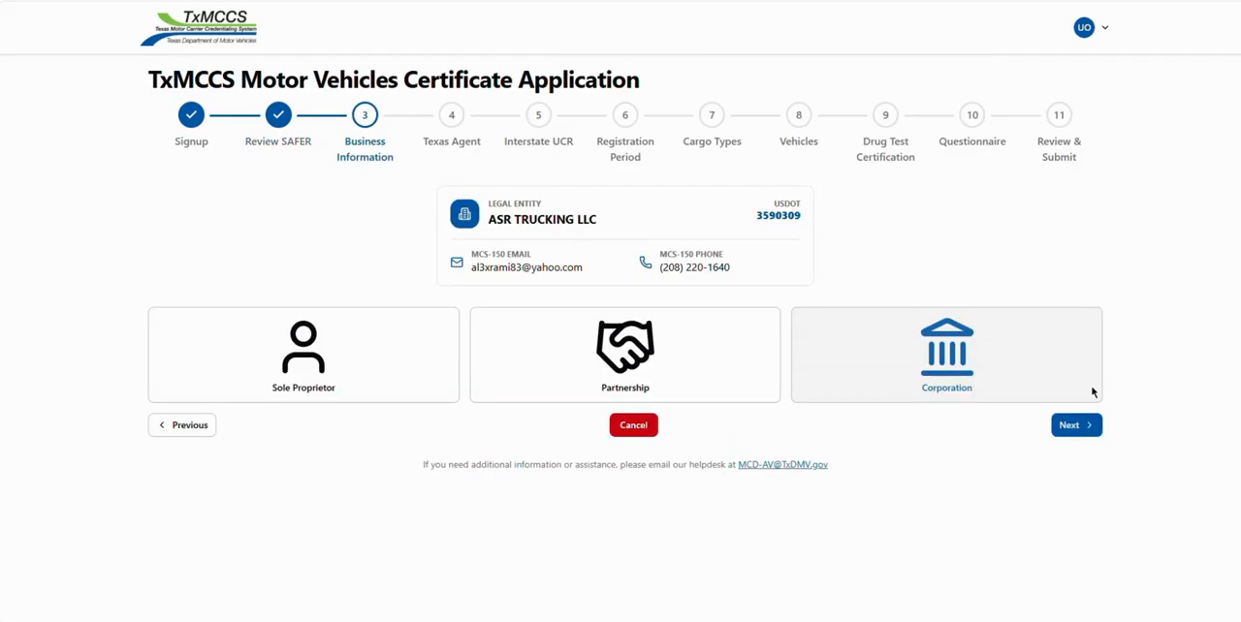
# Save the business as a Limited Liability Company (LLC) partnership with its tax ID and two partners titled CEO and CFO
pyautogui.click(709, 377)
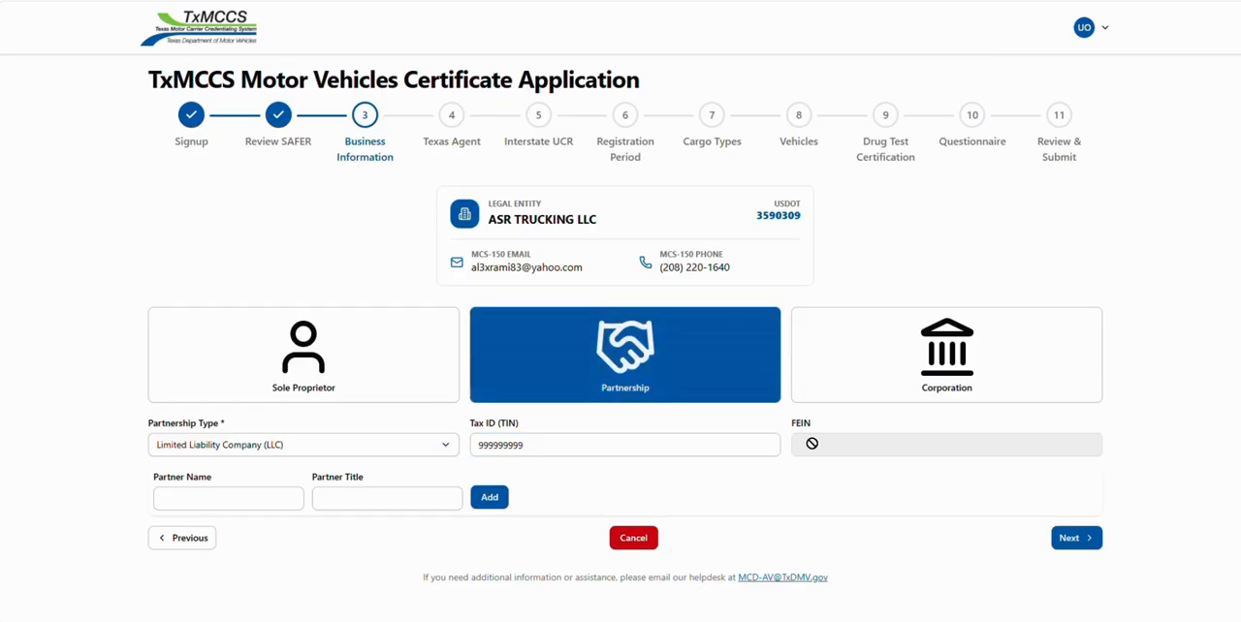
pyautogui.click(727, 443)
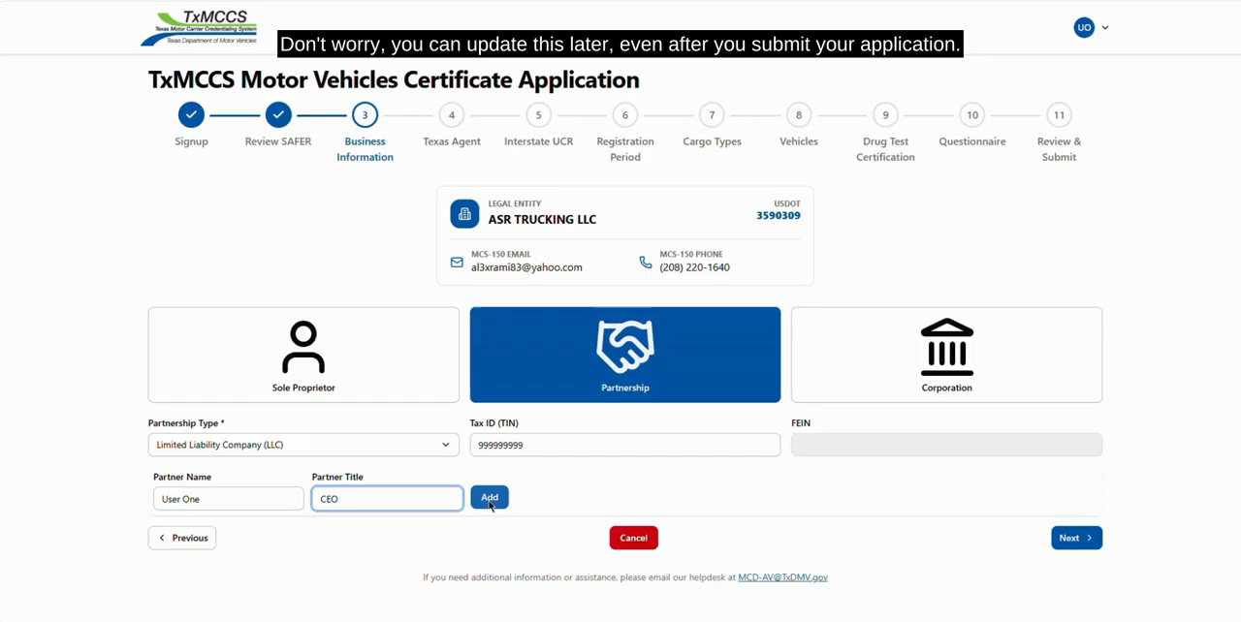
pyautogui.click(490, 499)
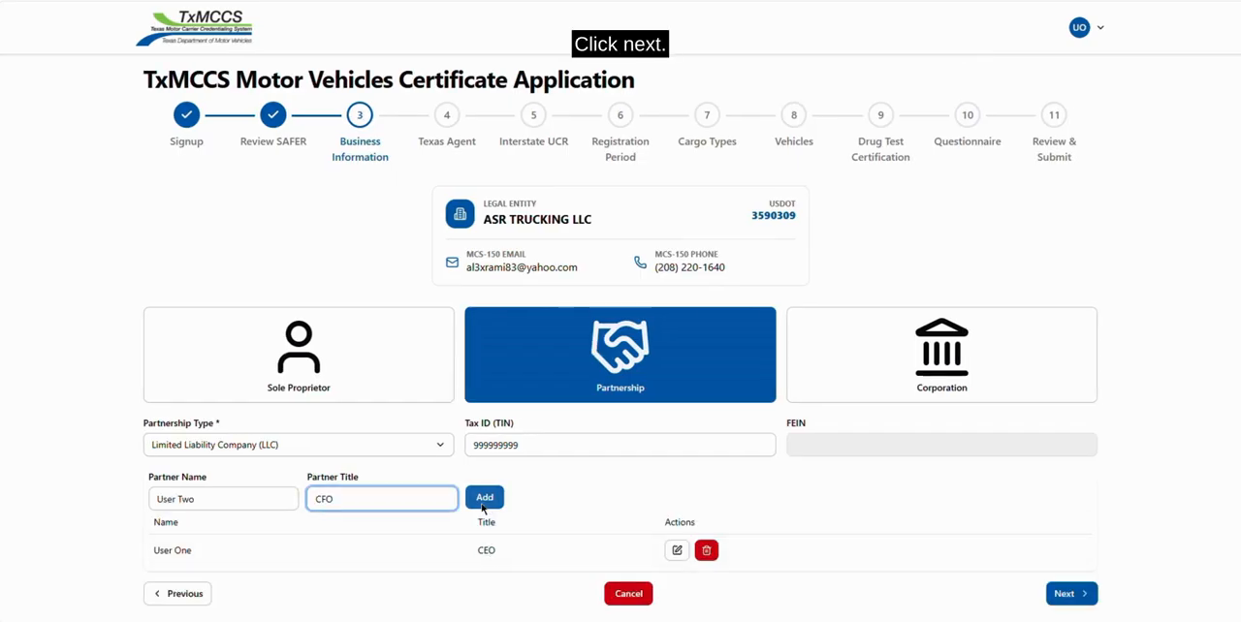
pyautogui.click(486, 499)
pyautogui.scroll(-2, 486, 506)
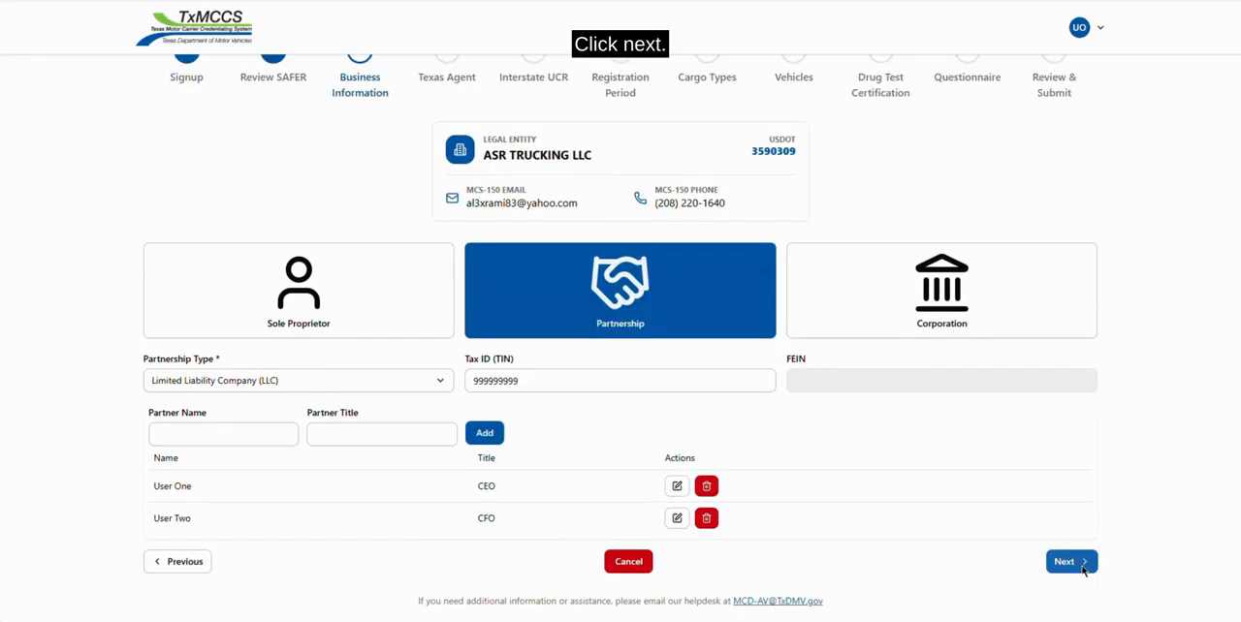
pyautogui.click(1071, 562)
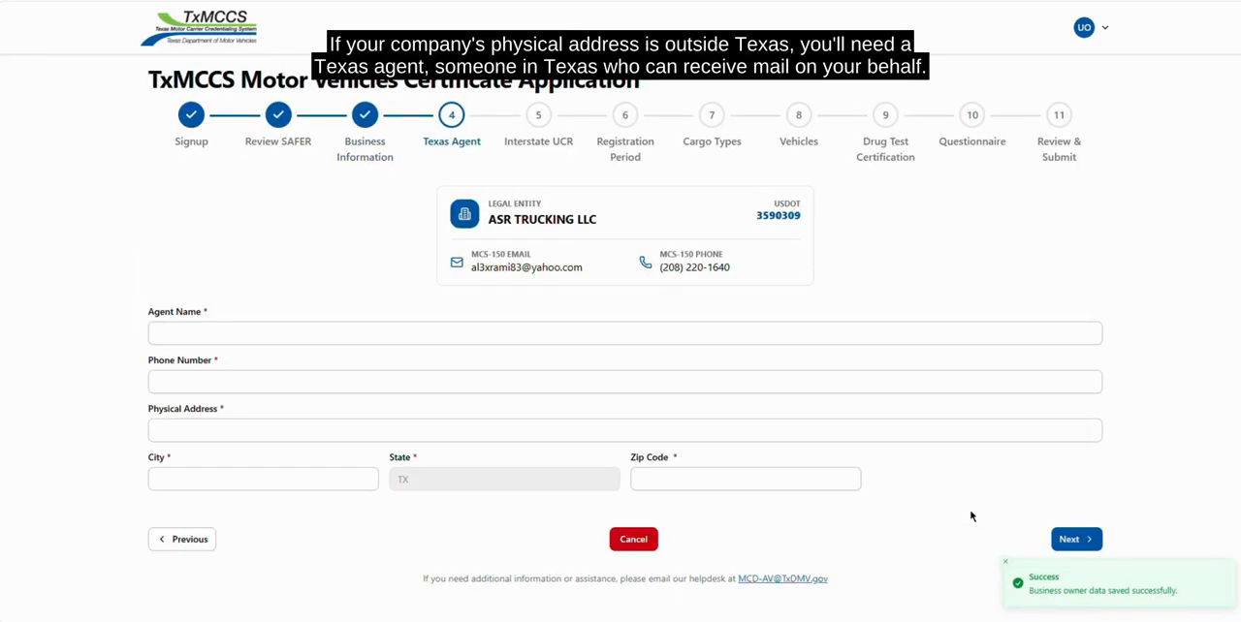
# Submit the Texas agent's name, phone number, physical address, city and ZIP code, keeping the address as entered
pyautogui.click(275, 334)
pyautogui.write('Texas Agent Name')
pyautogui.press('Tab')
pyautogui.press('Tab')
pyautogui.write('123 Texas Road')
pyautogui.press('Tab')
pyautogui.write('Houston')
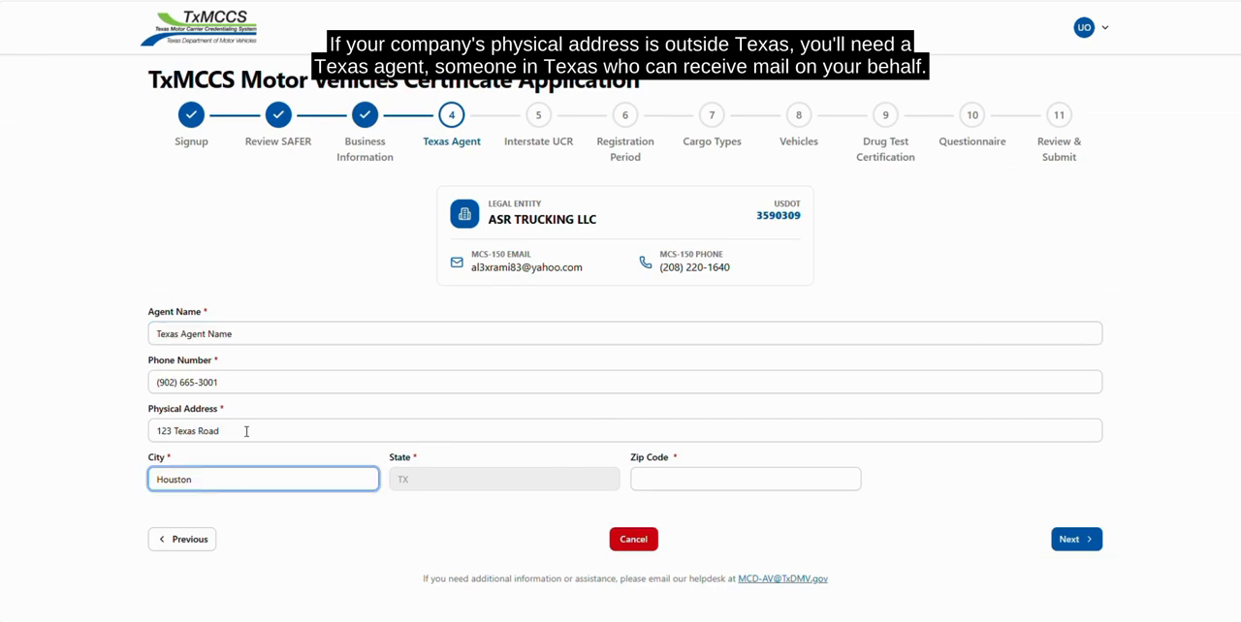
pyautogui.click(691, 479)
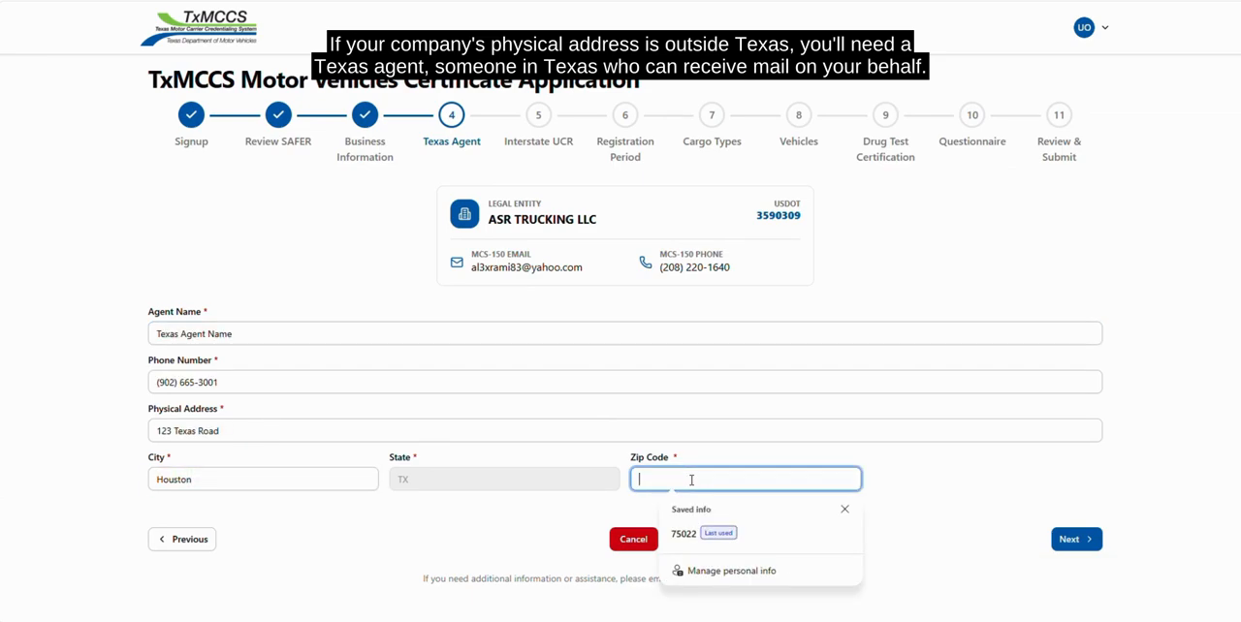
pyautogui.write('74')
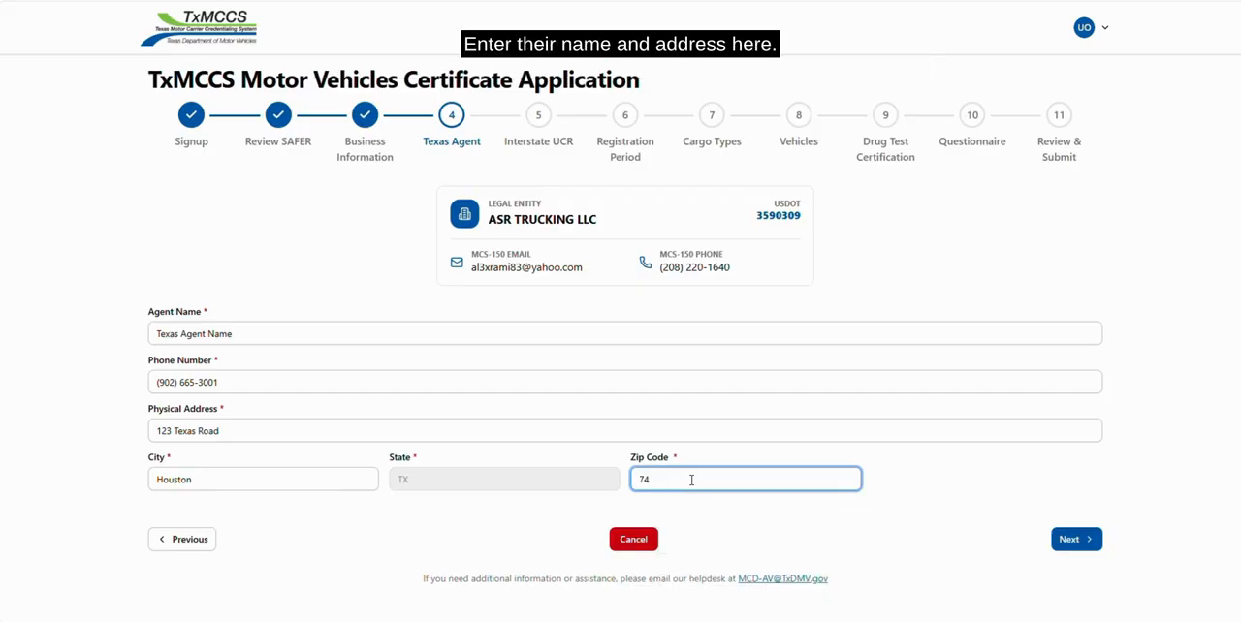
pyautogui.write('226')
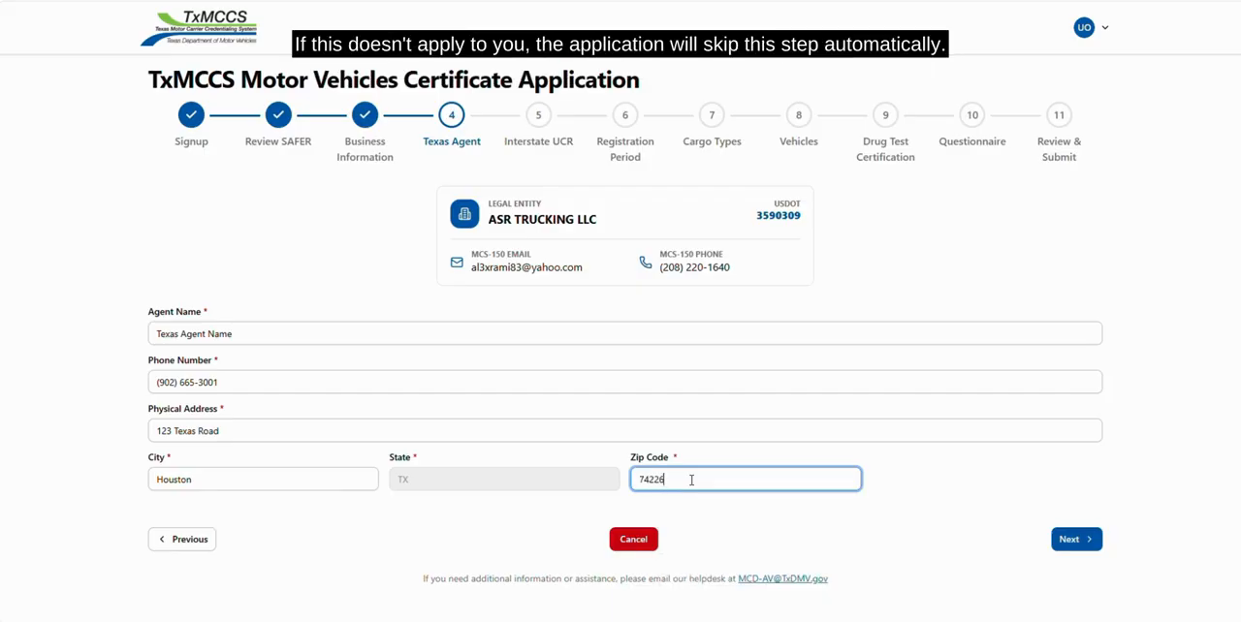
pyautogui.click(1074, 540)
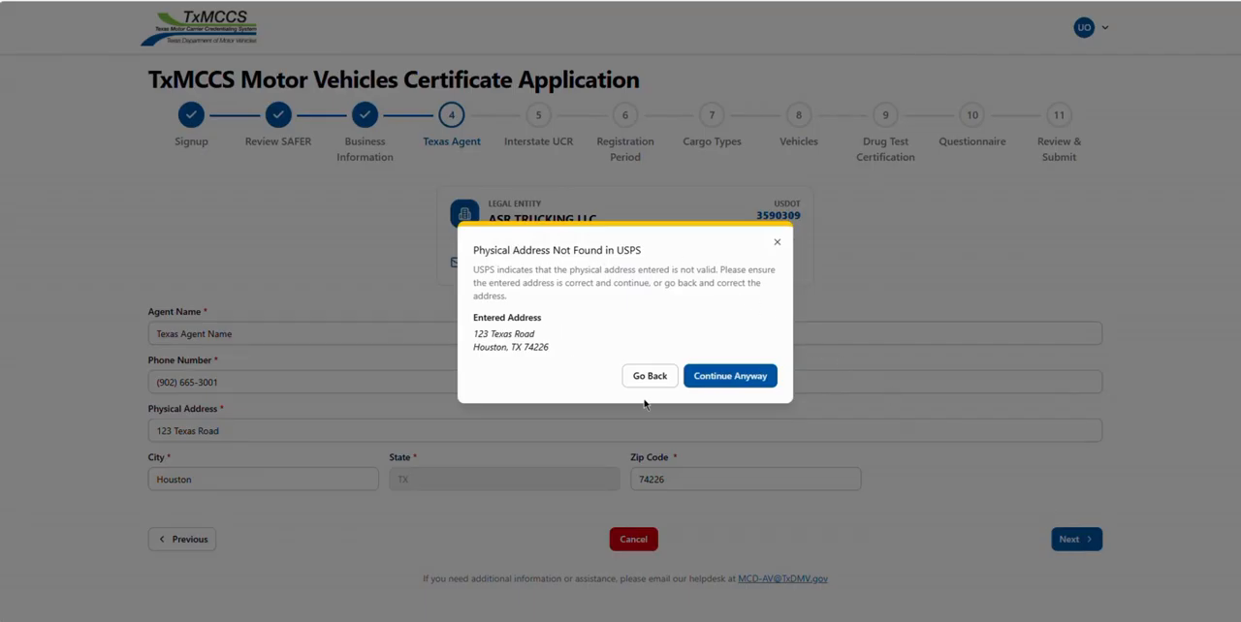
pyautogui.click(715, 384)
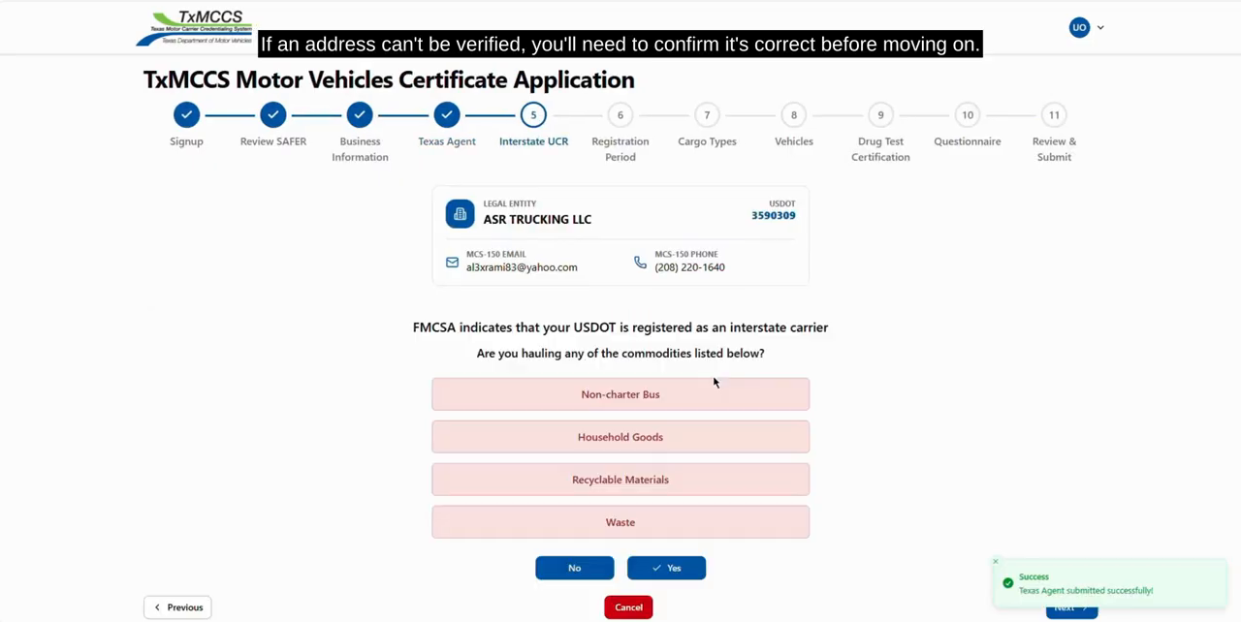
# Continue past the Interstate UCR commodities question and save a registration period of Two Years
pyautogui.scroll(-1, 906, 497)
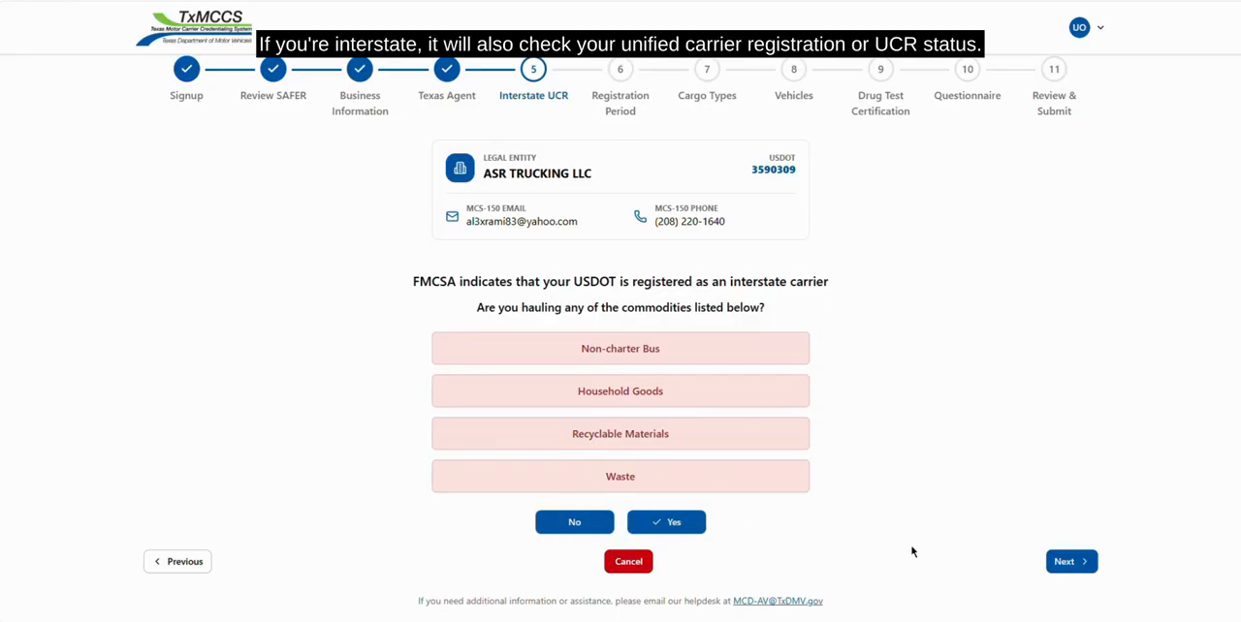
pyautogui.click(1070, 570)
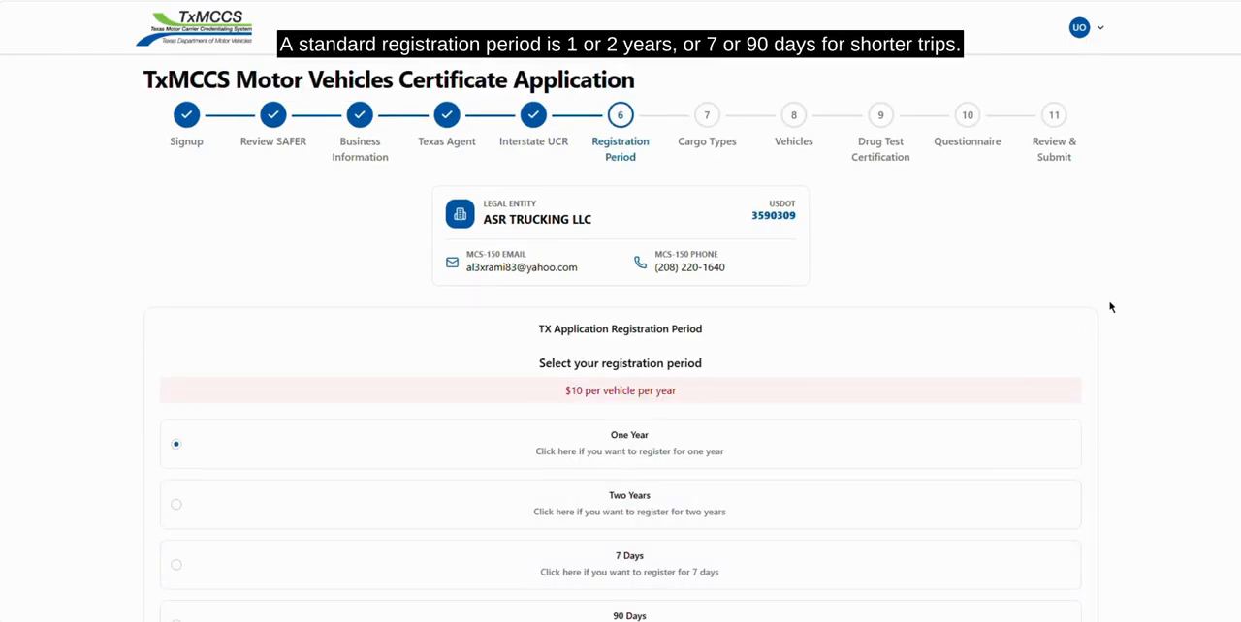
pyautogui.scroll(-2, 1110, 308)
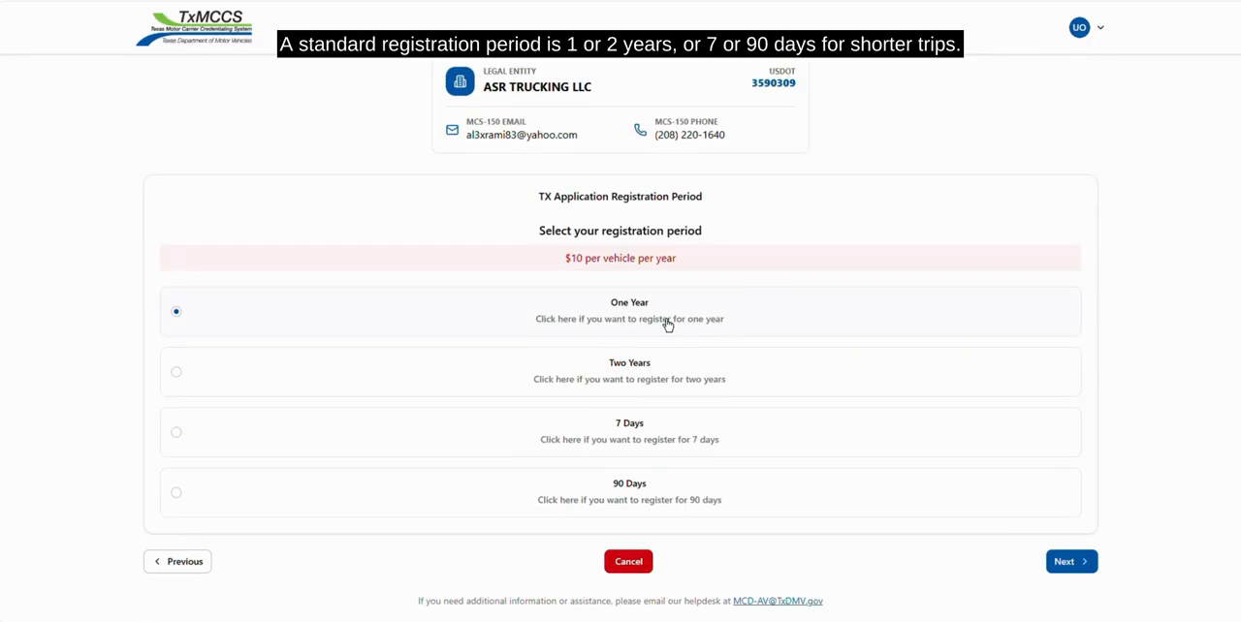
pyautogui.click(673, 379)
pyautogui.click(1082, 572)
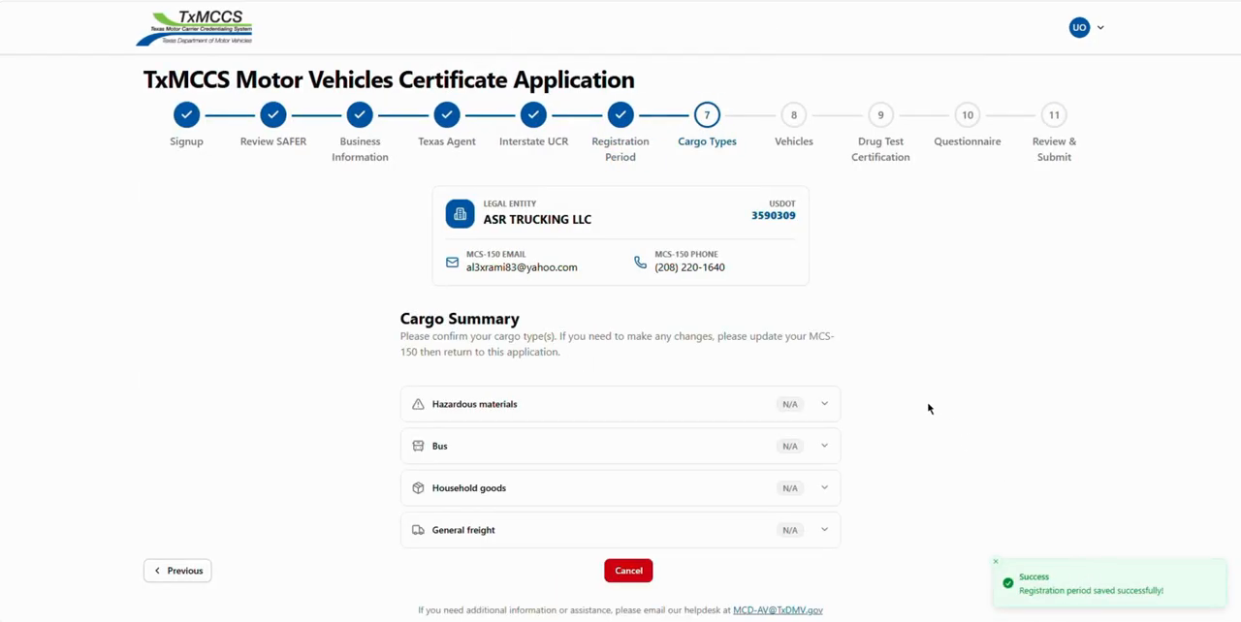
# Read the hazardous materials insurance requirements in the cargo summary, collapse them and confirm the listed cargo types
pyautogui.scroll(-1, 921, 403)
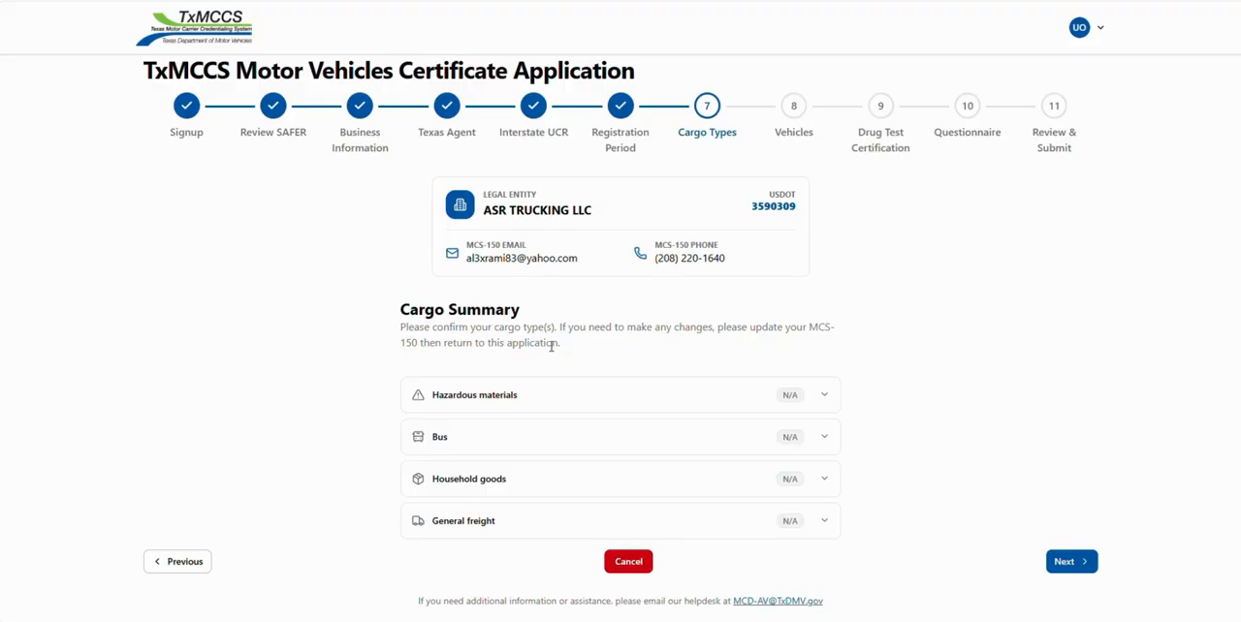
pyautogui.click(824, 398)
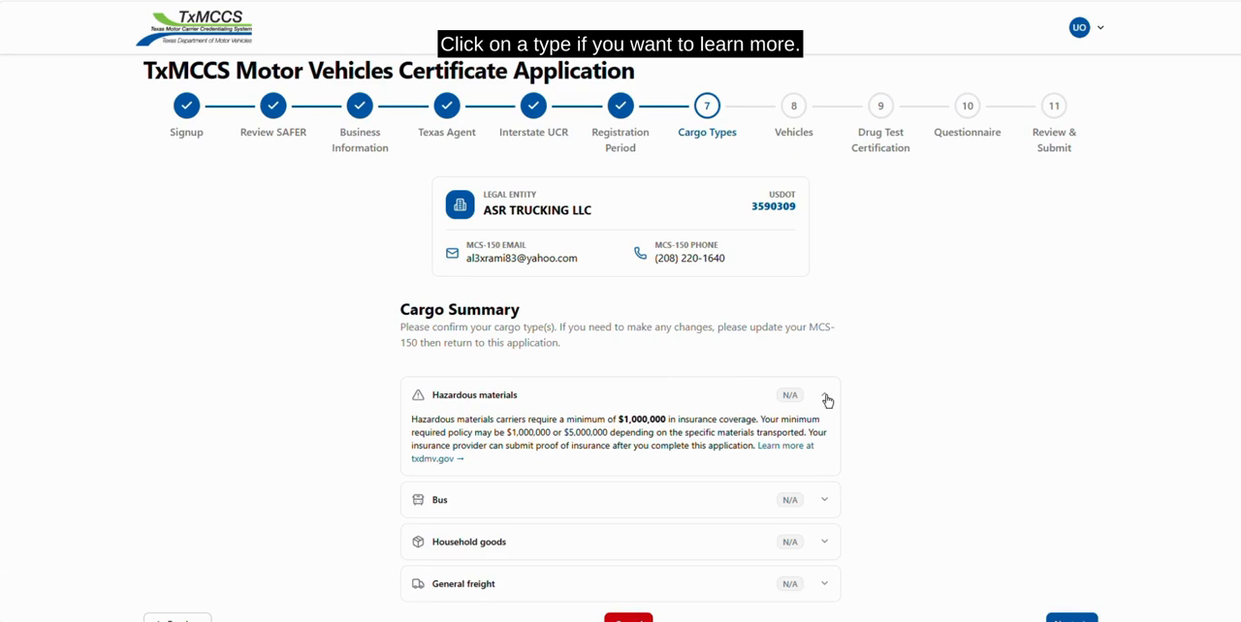
pyautogui.scroll(-1, 827, 400)
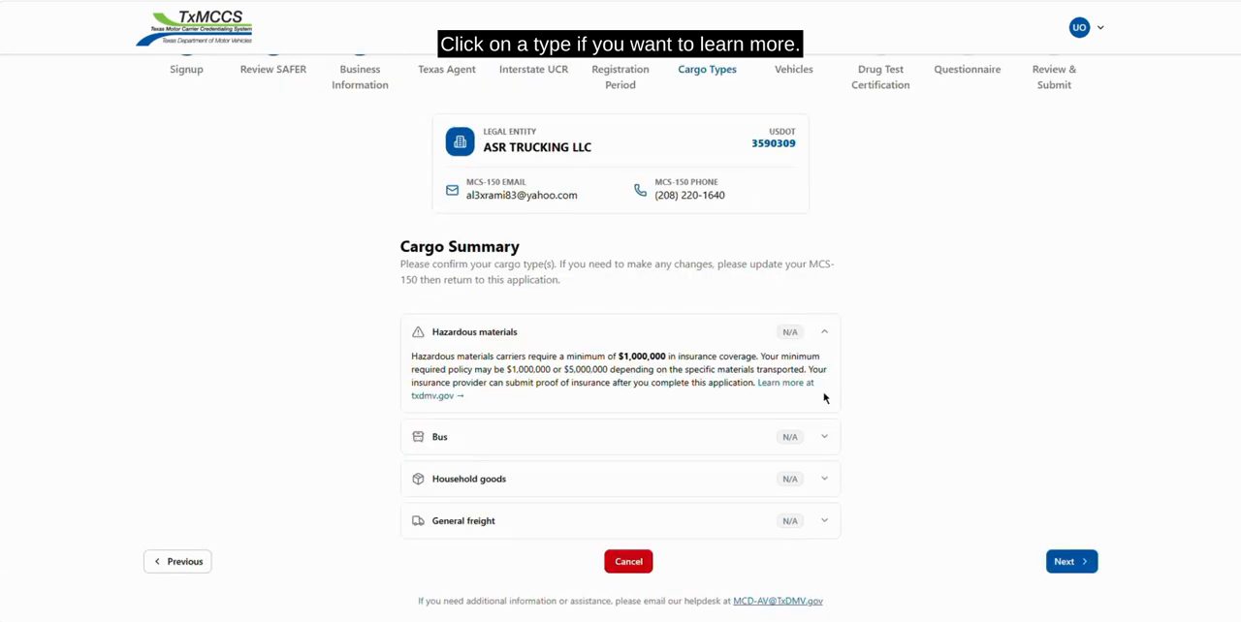
pyautogui.click(826, 337)
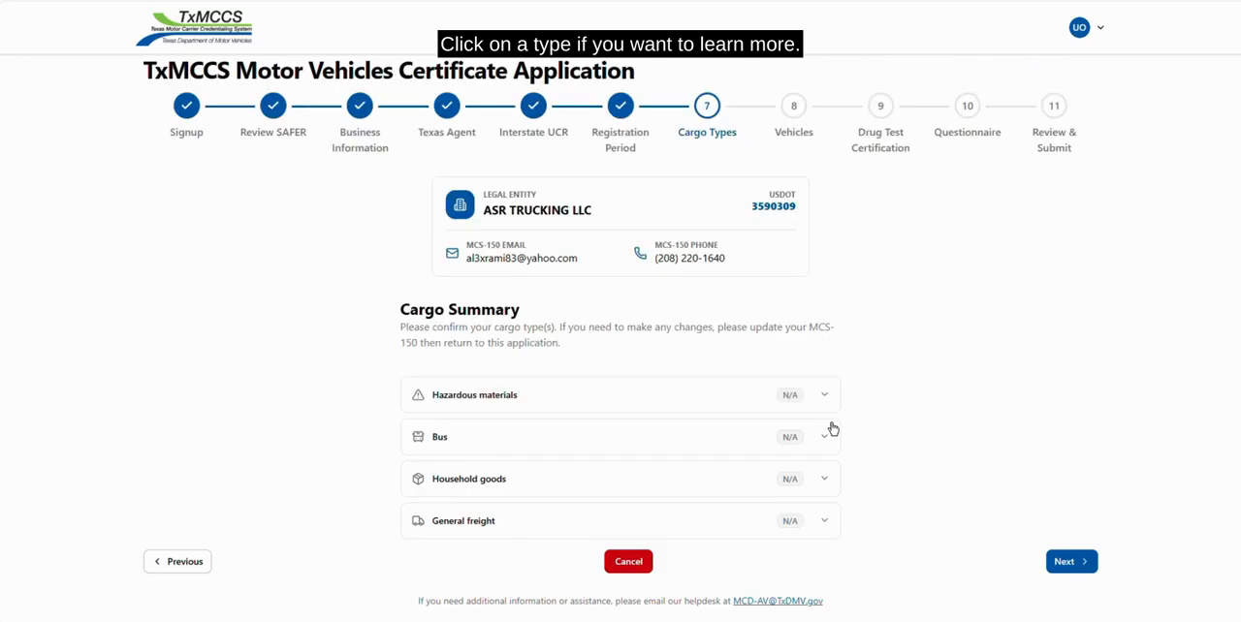
pyautogui.click(1071, 562)
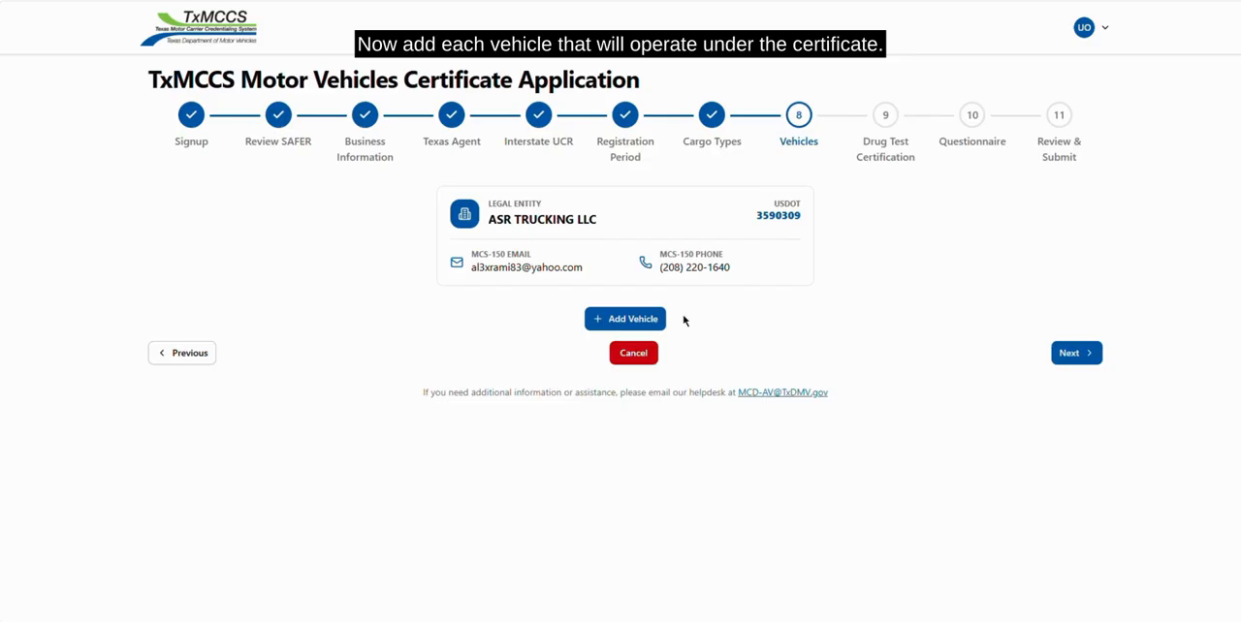
# Add the first vehicle to the application using its VIN and the unit number 1
pyautogui.click(652, 322)
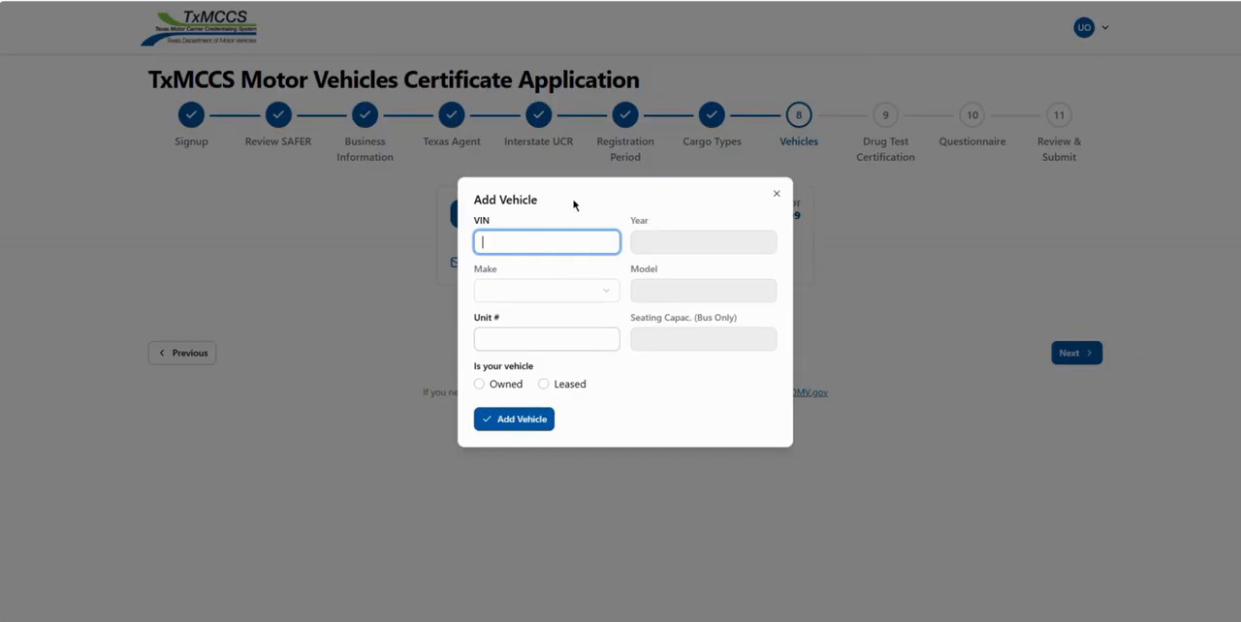
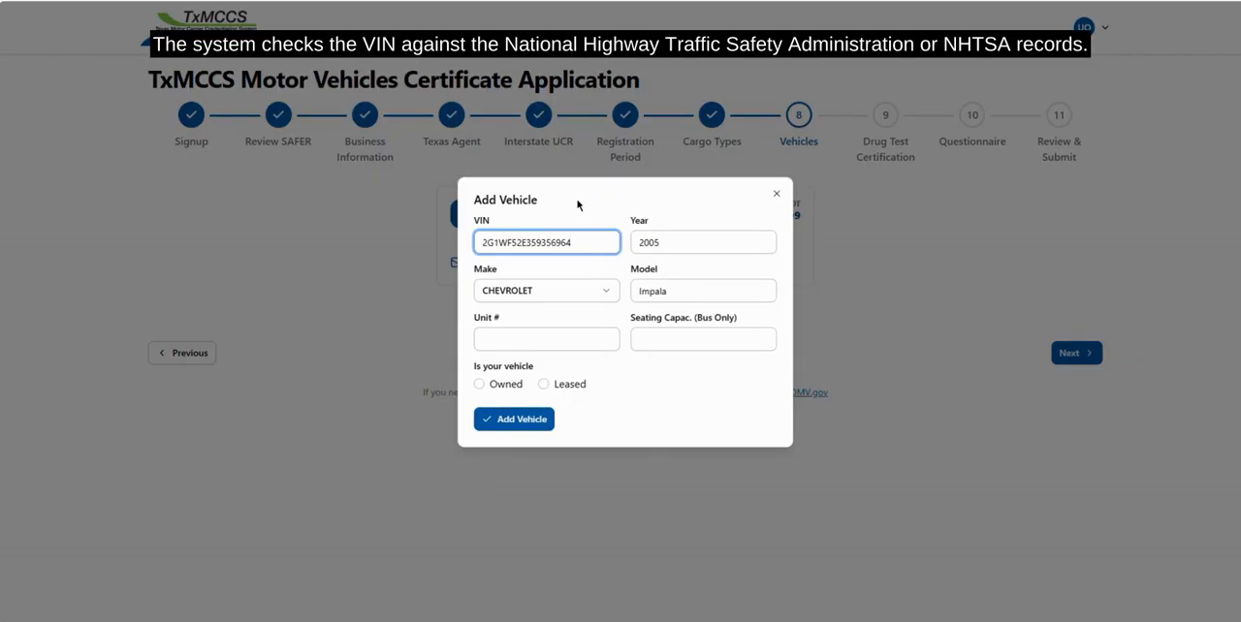
pyautogui.click(582, 342)
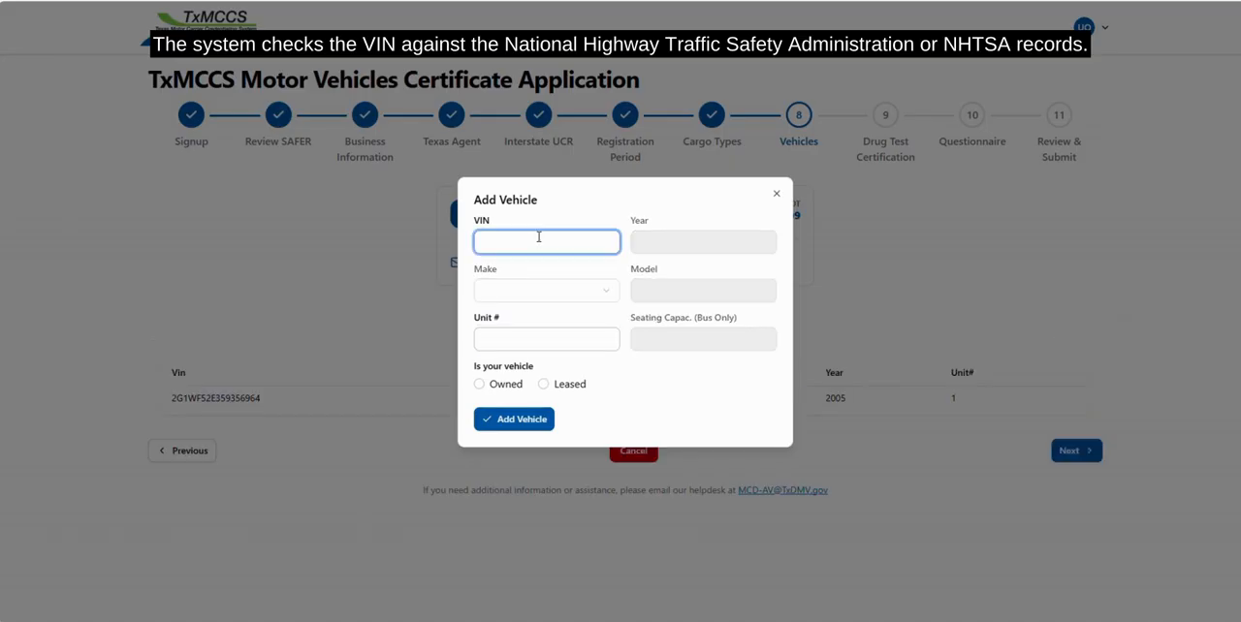
# Add a second vehicle with its VIN as an owned 2006 Honda Accord, unit 2, accepting the unverified VIN, and submit the vehicles
pyautogui.write('10020')
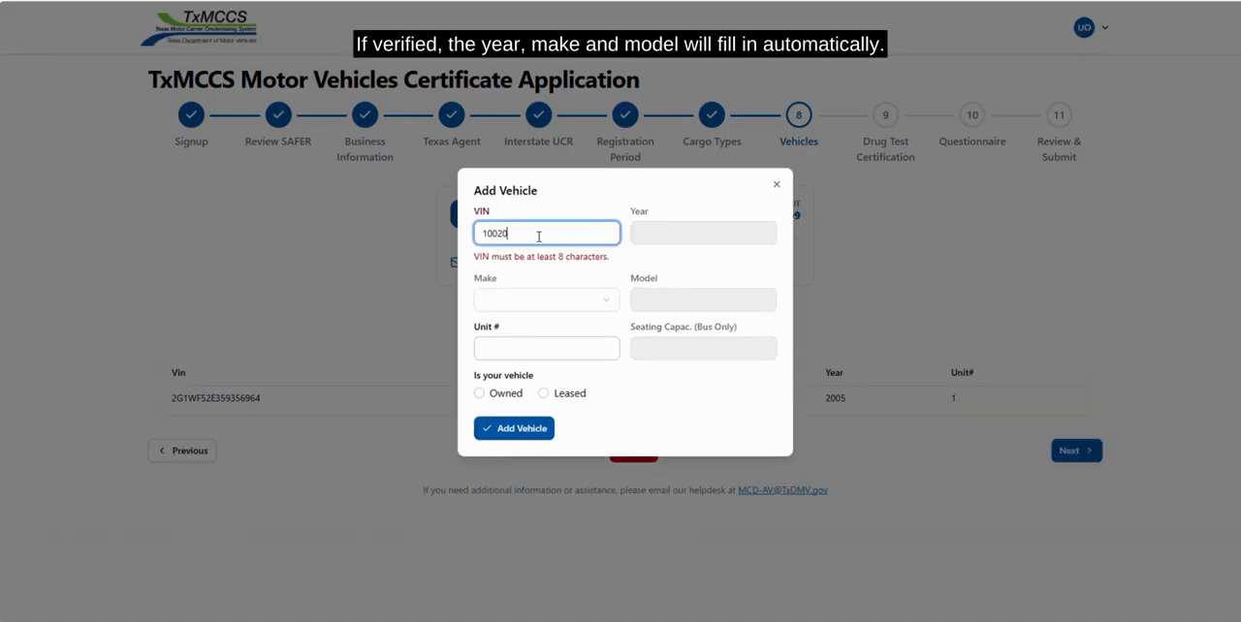
pyautogui.write('0300')
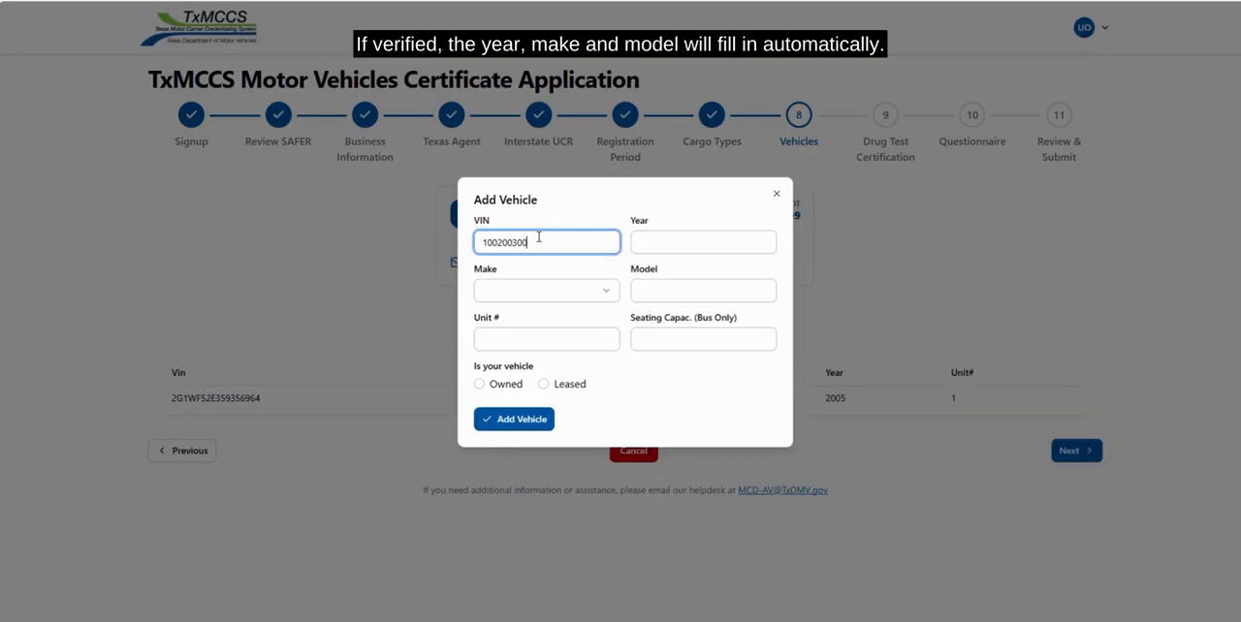
pyautogui.press('Tab')
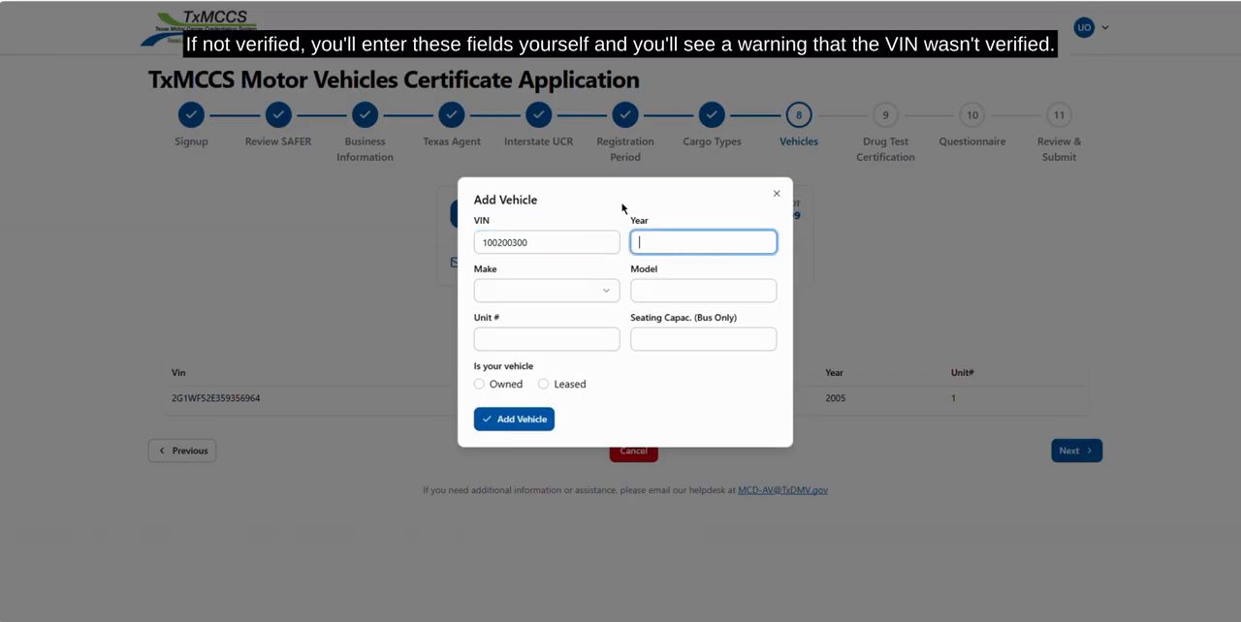
pyautogui.write('2005')
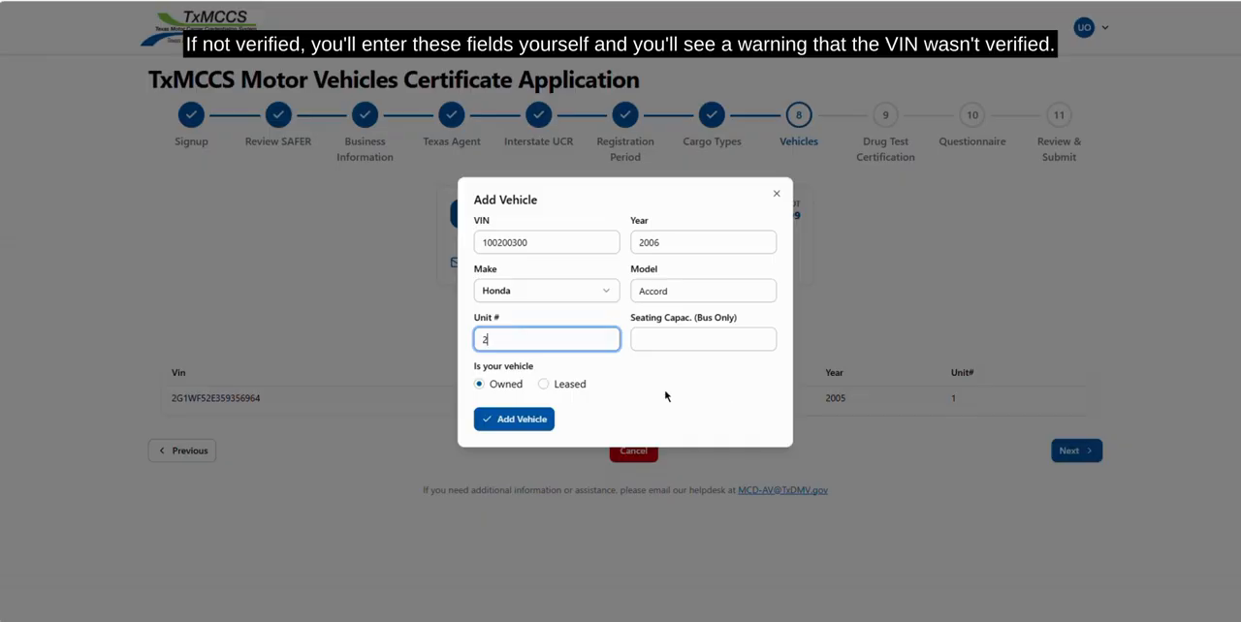
pyautogui.click(521, 420)
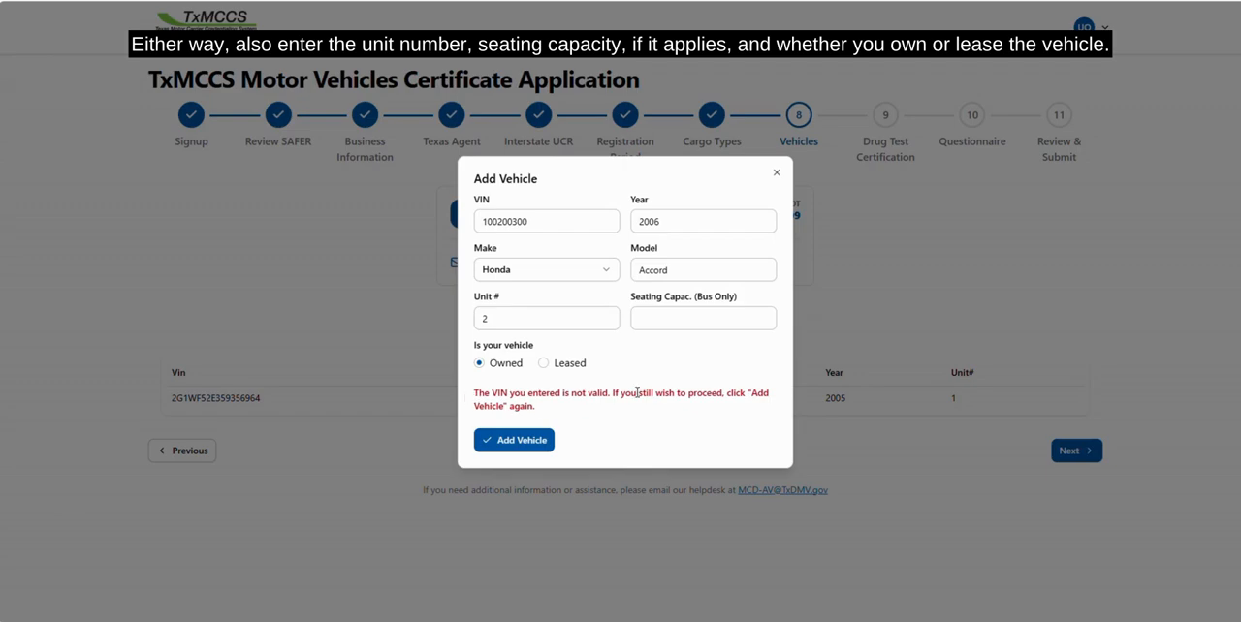
pyautogui.click(517, 442)
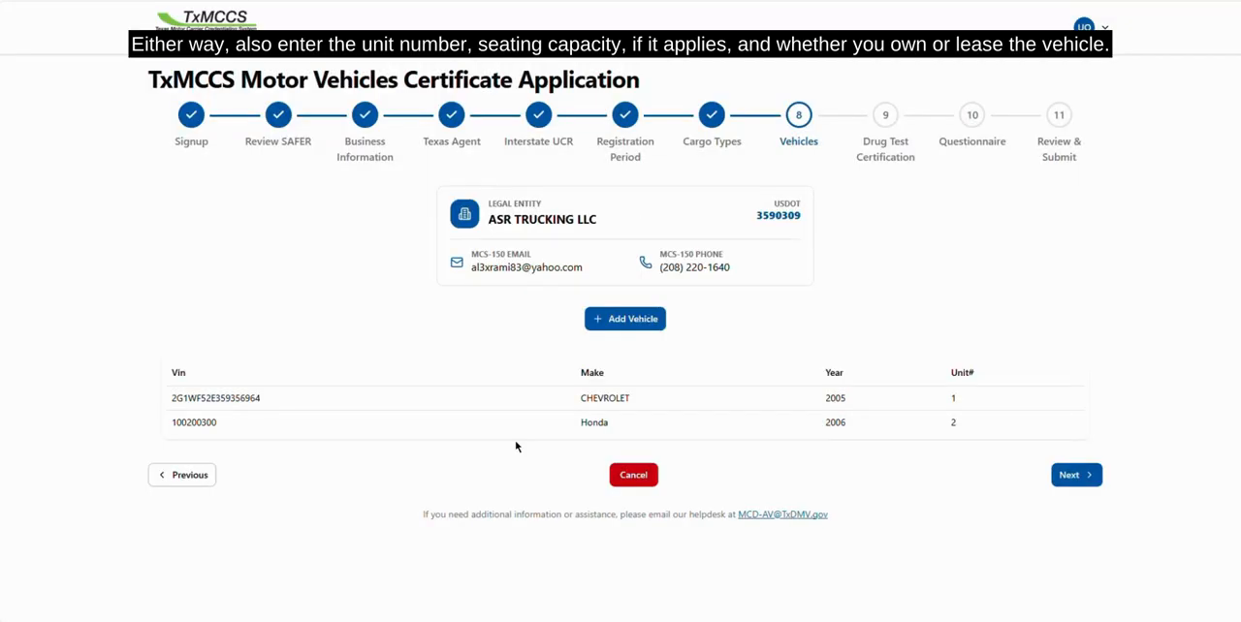
pyautogui.click(1076, 475)
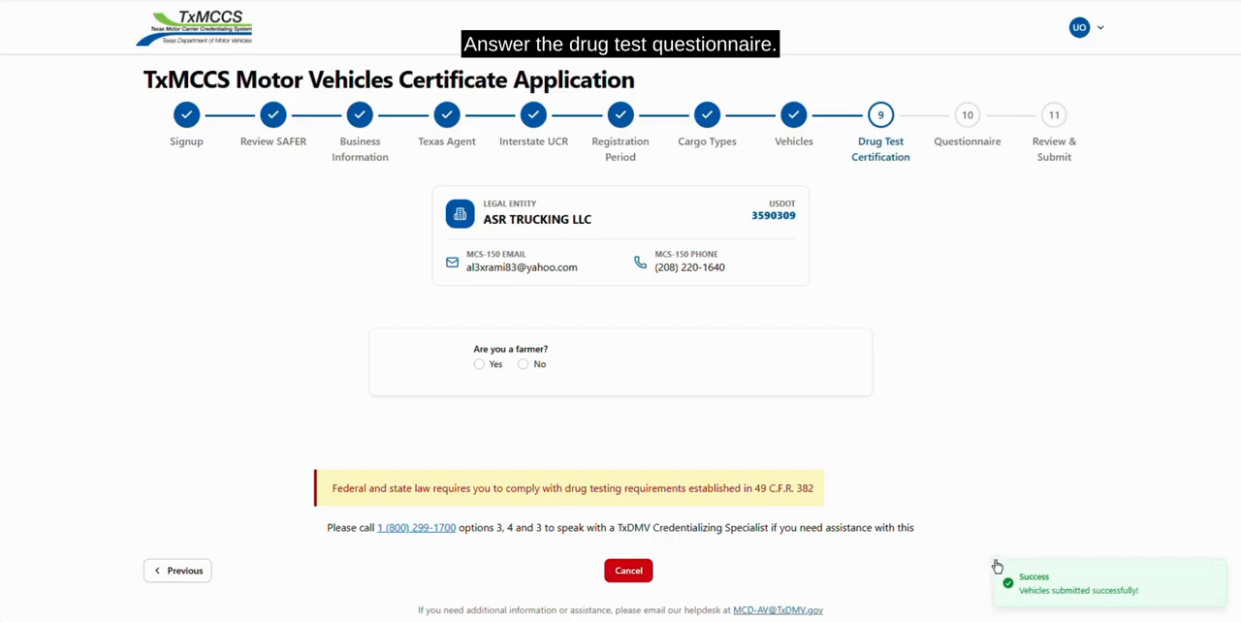
# Submit the drug test certification: not a farmer, no household goods, drivers tested, not self-performed, with "Consortium Company for Testing" as the testing company
pyautogui.click(525, 367)
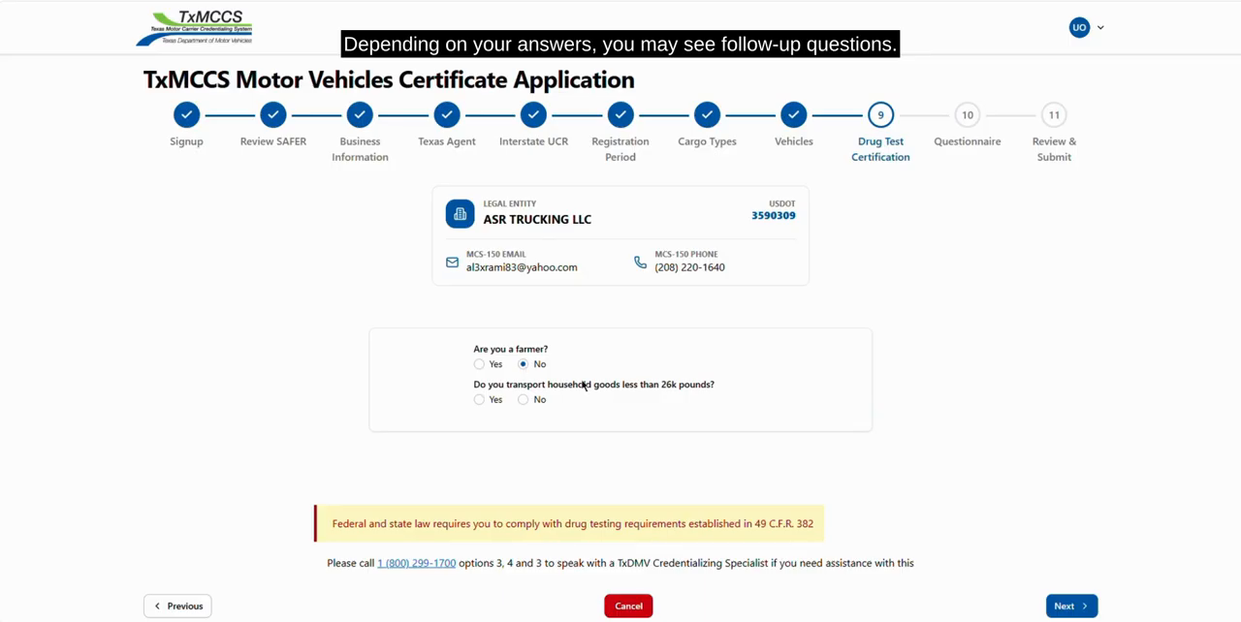
pyautogui.click(538, 398)
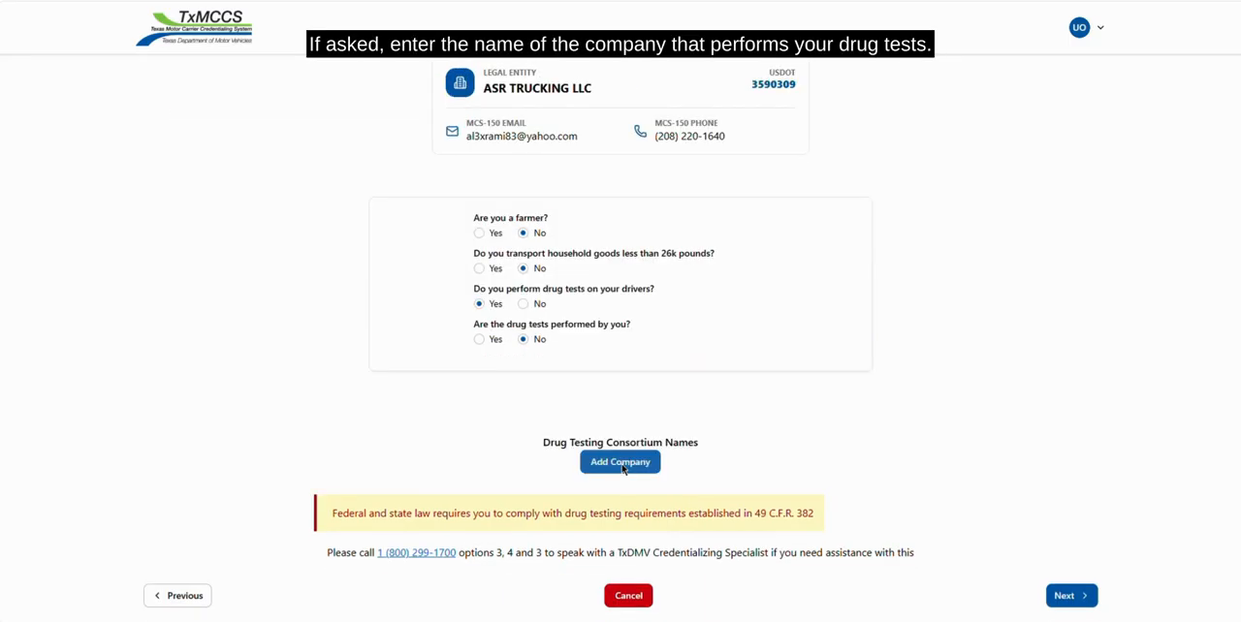
pyautogui.click(620, 462)
pyautogui.write('Consortium Company')
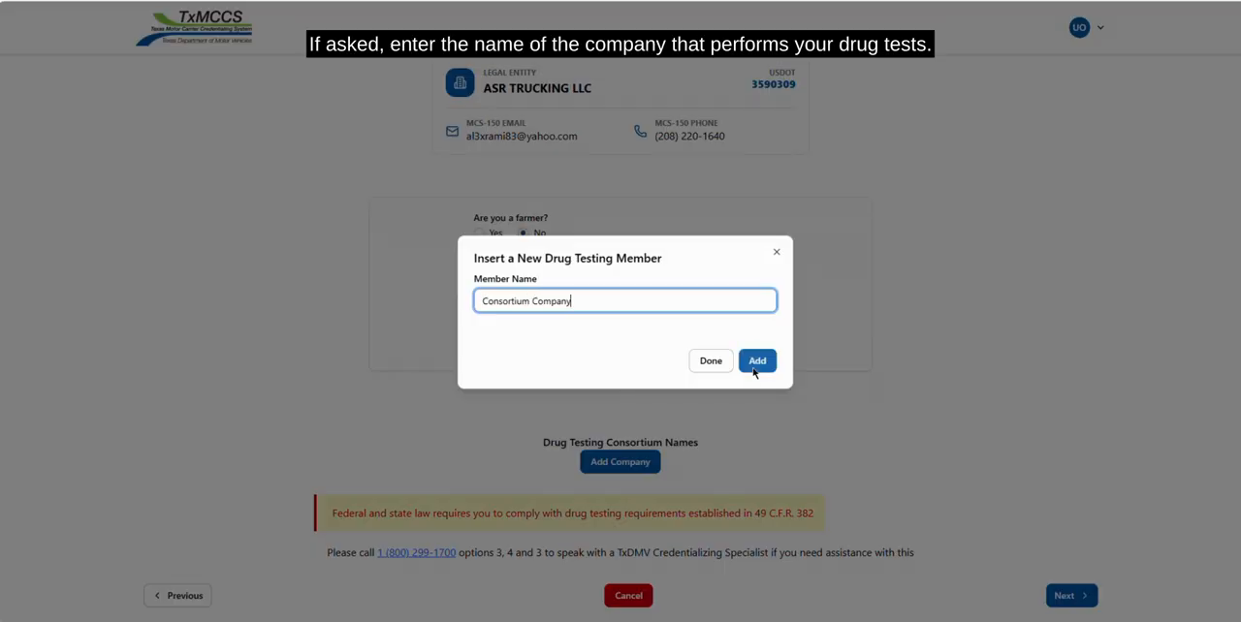
pyautogui.click(756, 361)
pyautogui.click(710, 378)
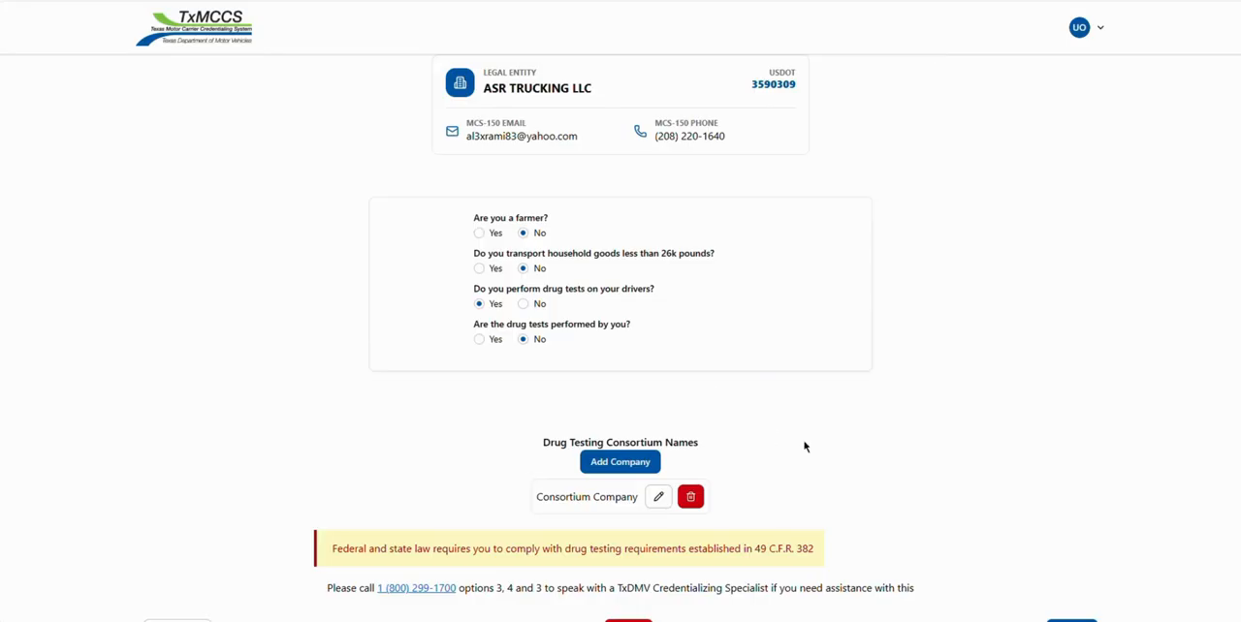
pyautogui.scroll(-1, 870, 467)
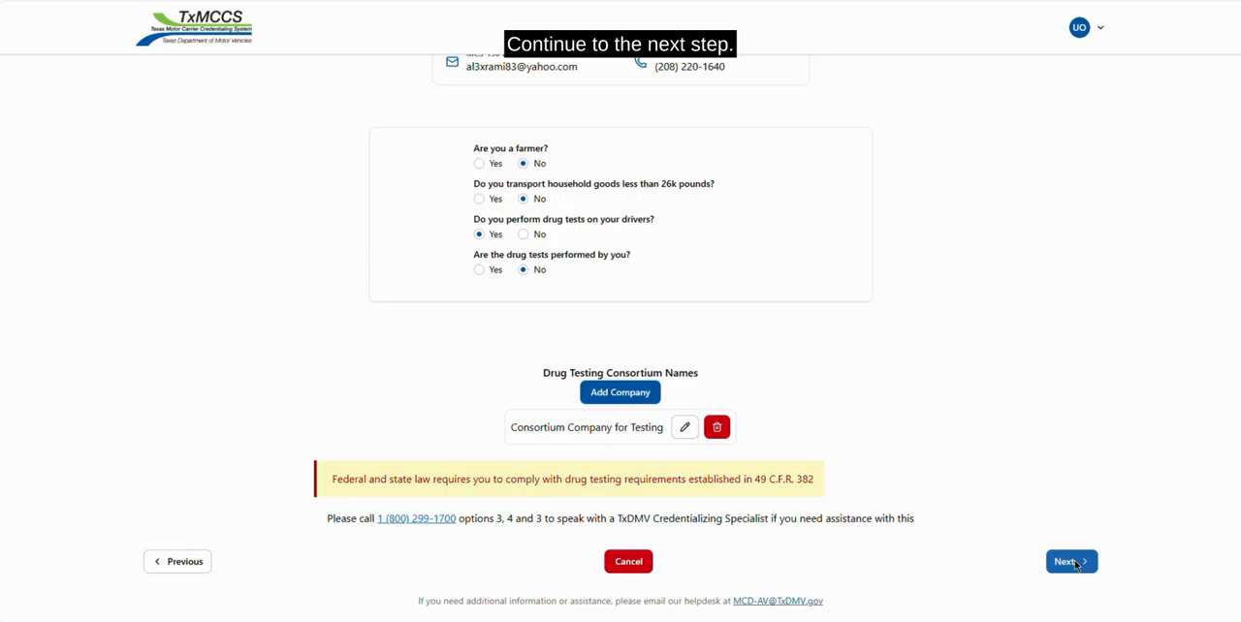
pyautogui.click(1073, 563)
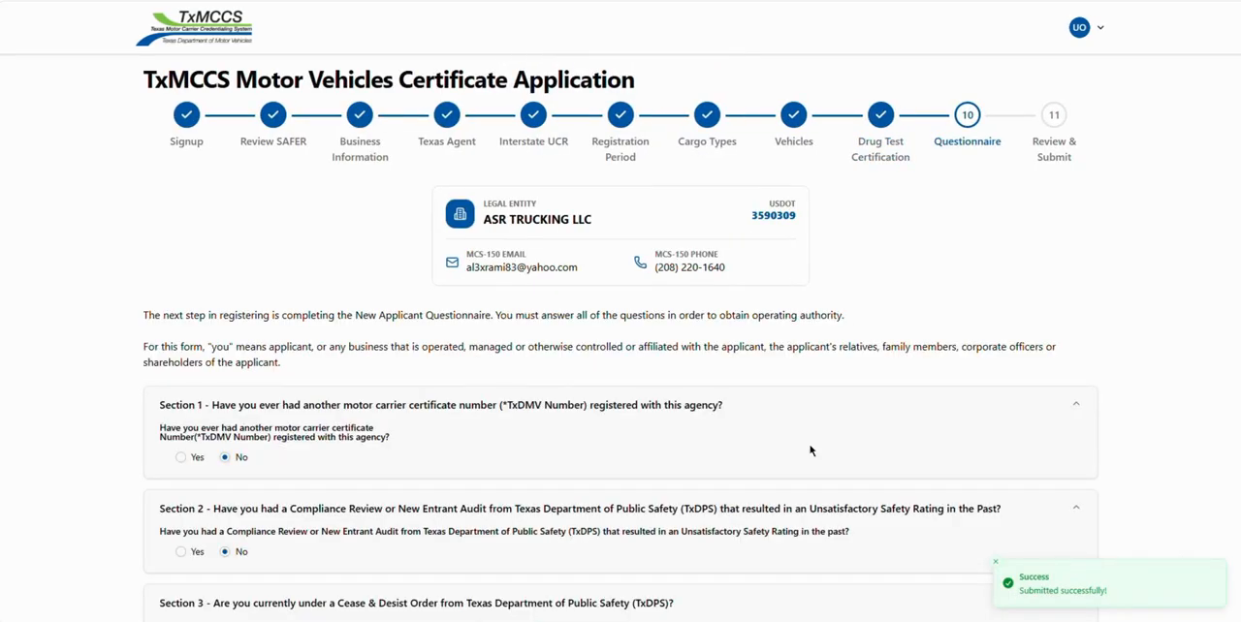
# Submit the applicant questionnaire with Yes for a previous TxDMV number, the name of the person completing it and the job title CEO
pyautogui.scroll(-2, 801, 437)
pyautogui.click(182, 261)
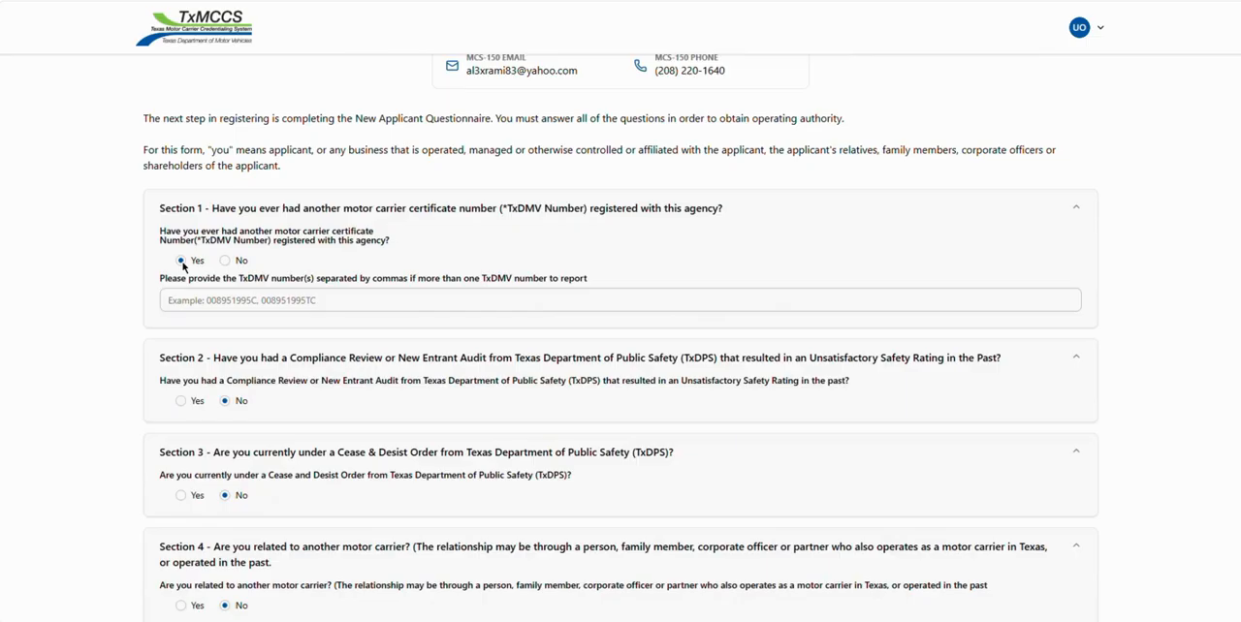
pyautogui.click(209, 301)
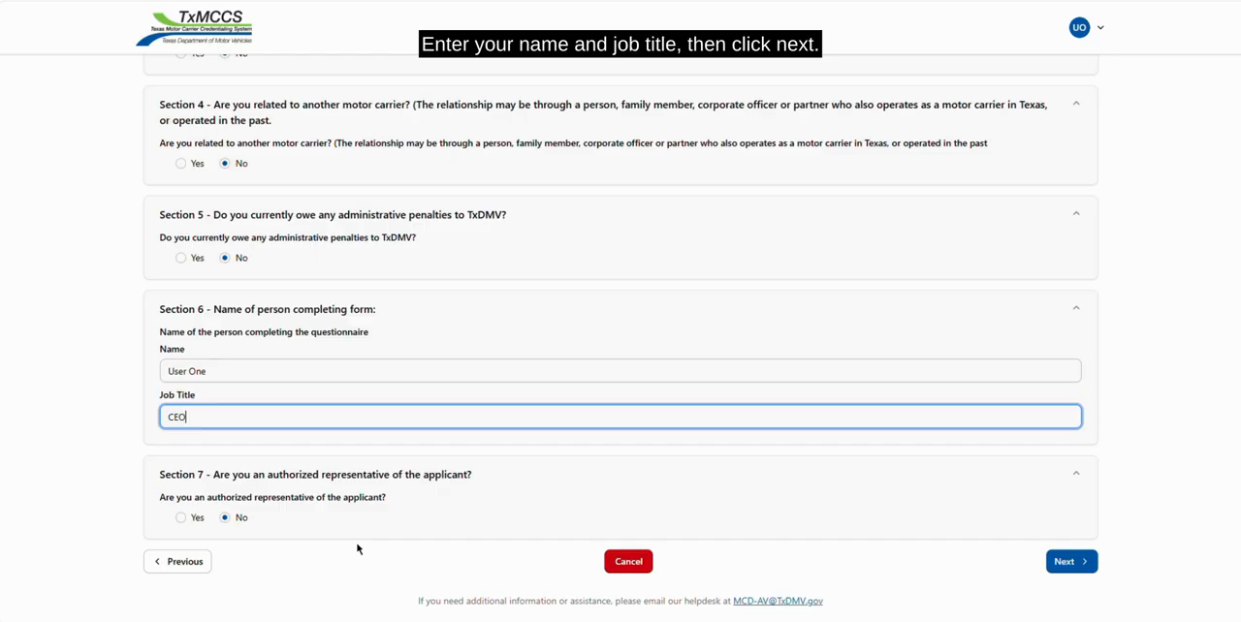
pyautogui.click(1063, 564)
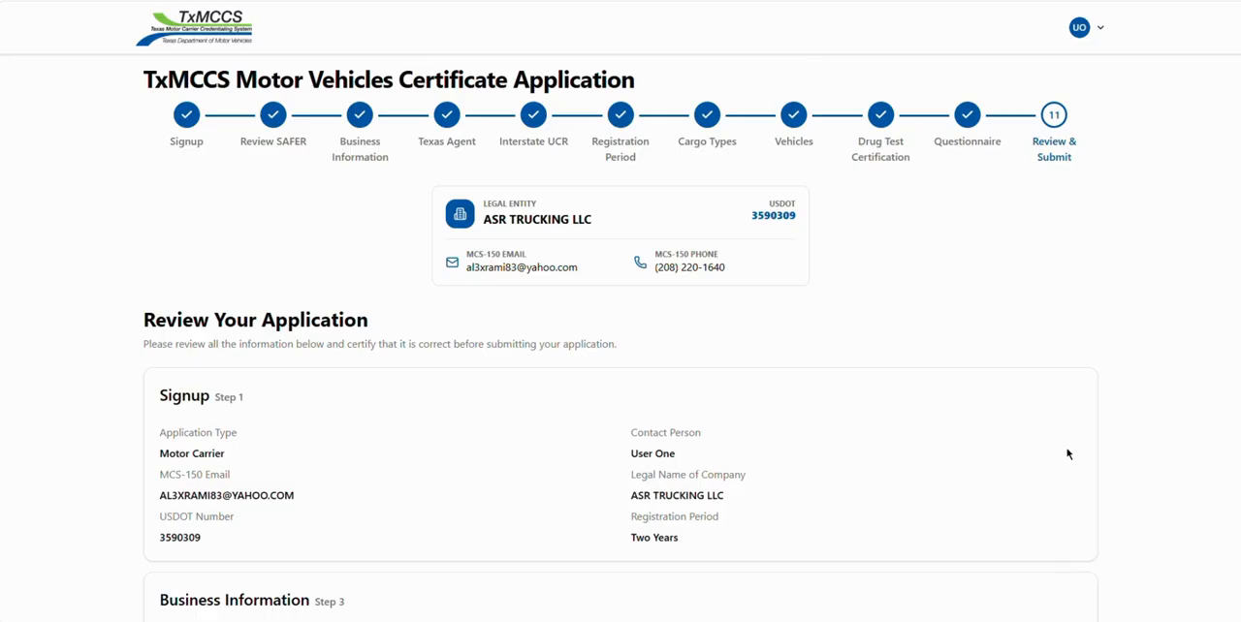
# Review the application summary, certify that all information is true and correct, and submit the application
pyautogui.scroll(-2, 1097, 425)
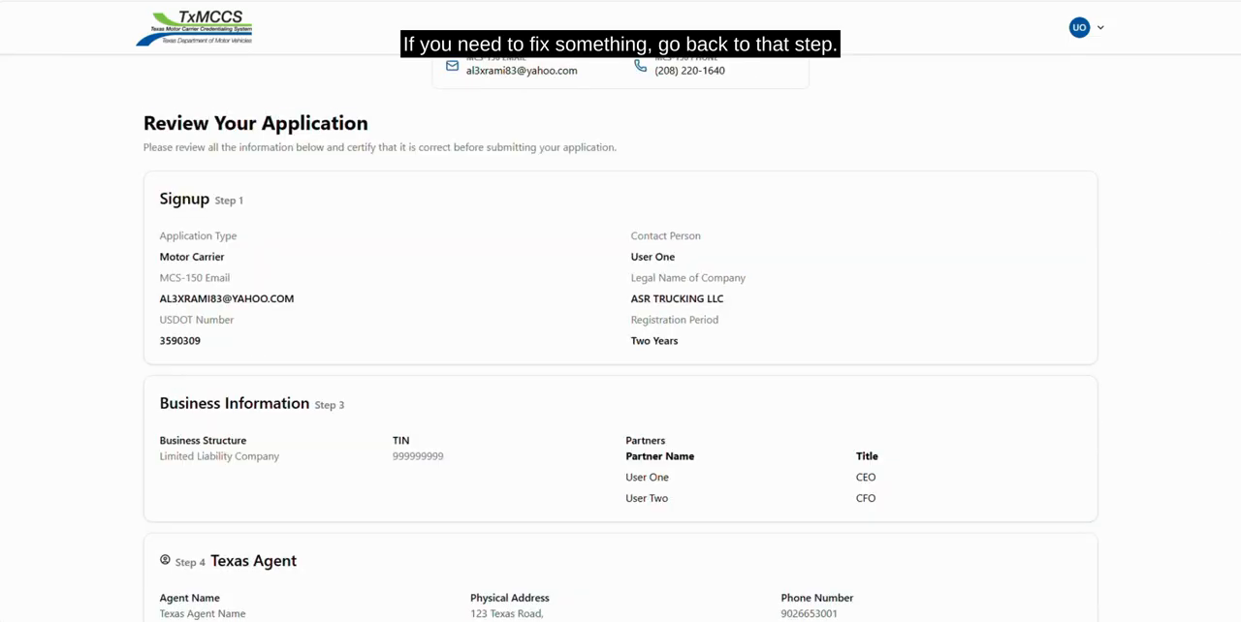
pyautogui.scroll(-2, 620, 339)
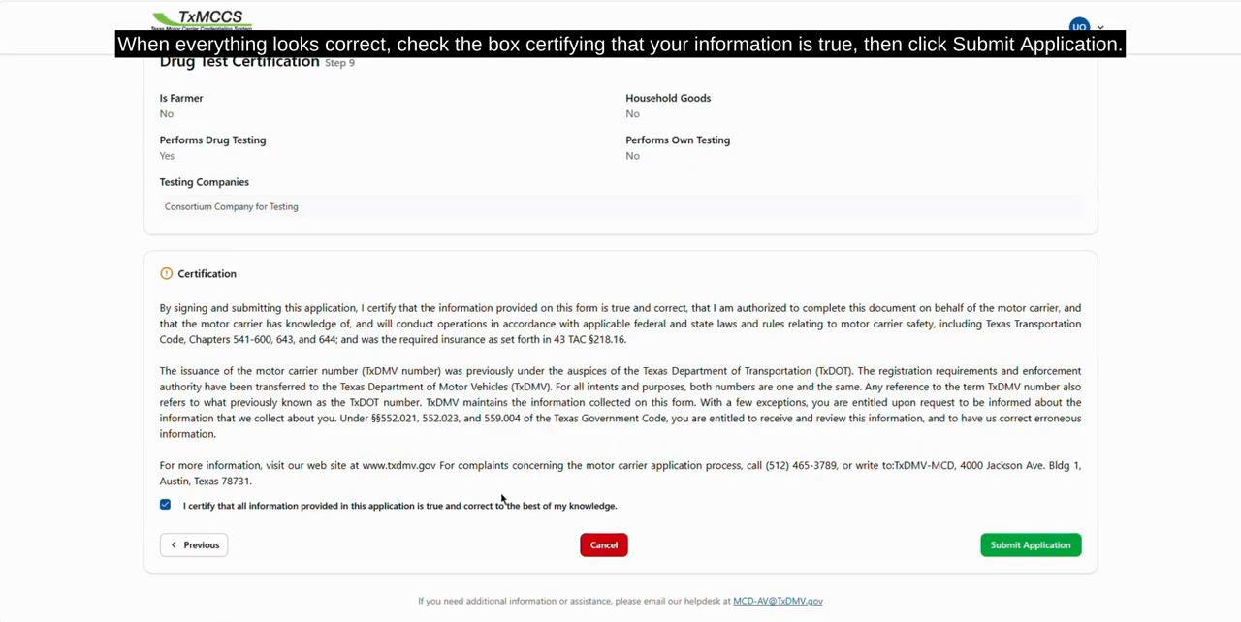
pyautogui.click(1008, 550)
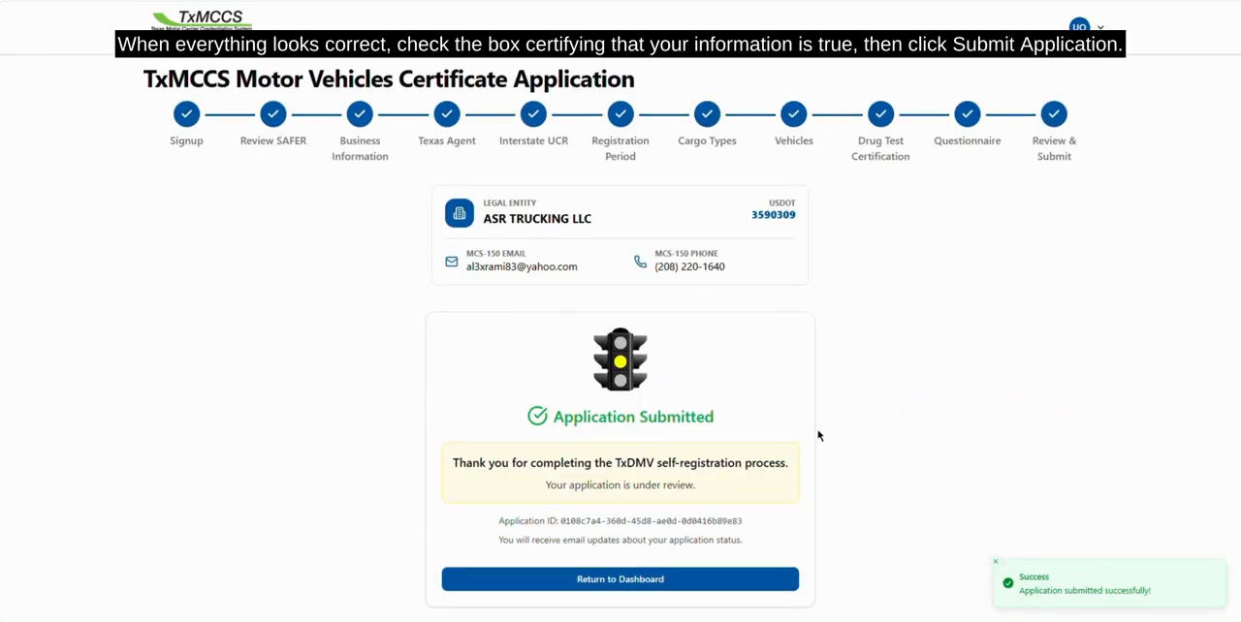
# Check the submitted application's status, then switch to Mailpit and open the motor carrier certificate application submission email
pyautogui.scroll(-1, 815, 436)
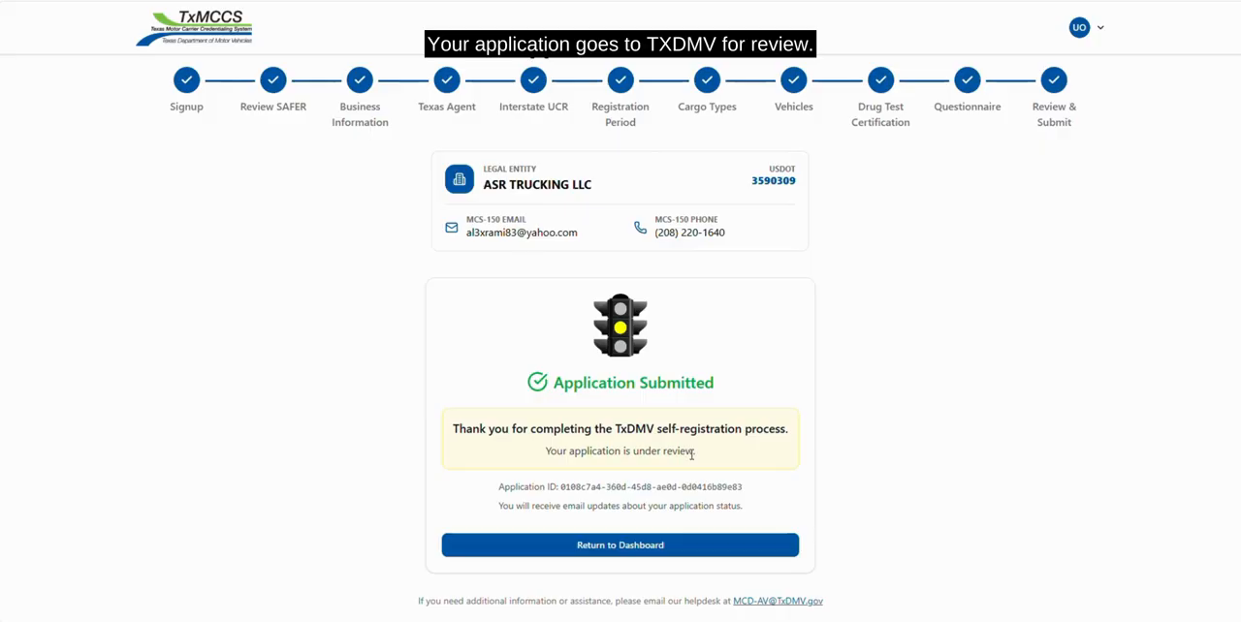
pyautogui.moveTo(694, 452); pyautogui.dragTo(631, 451)
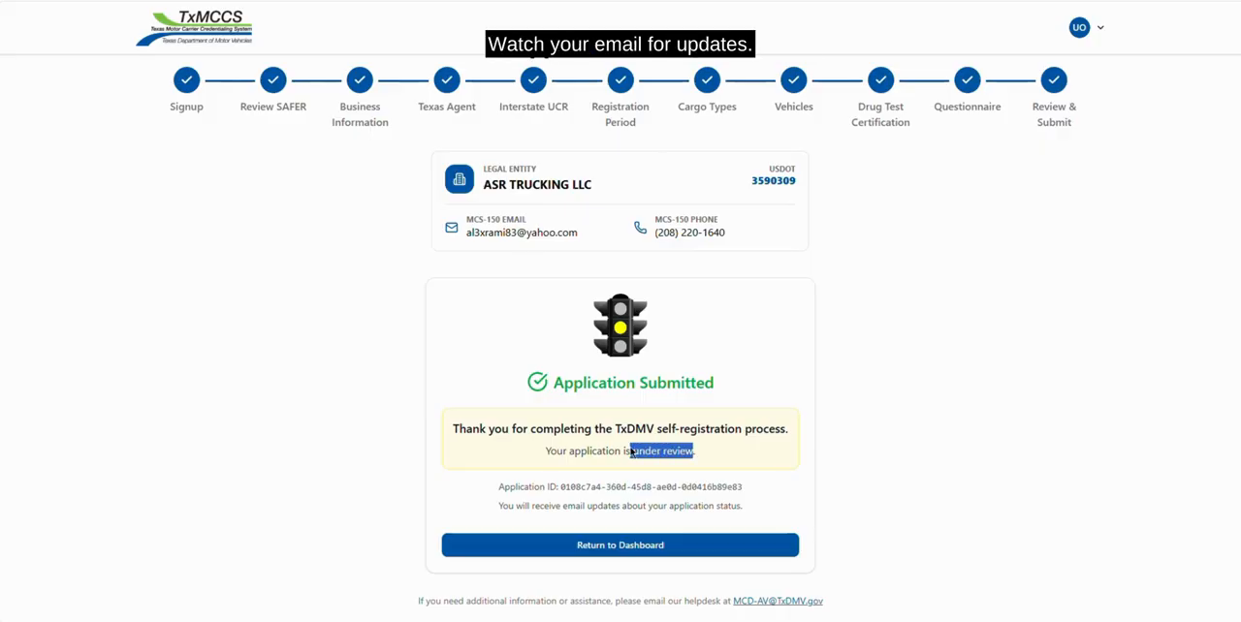
pyautogui.click(983, 421)
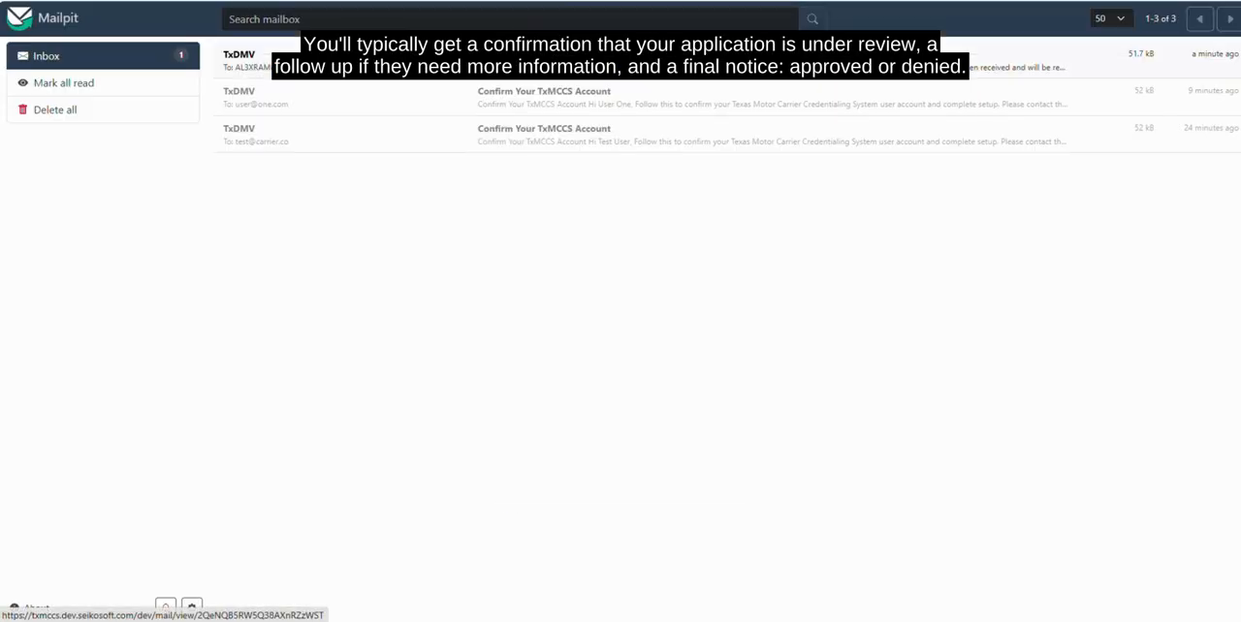
pyautogui.click(543, 60)
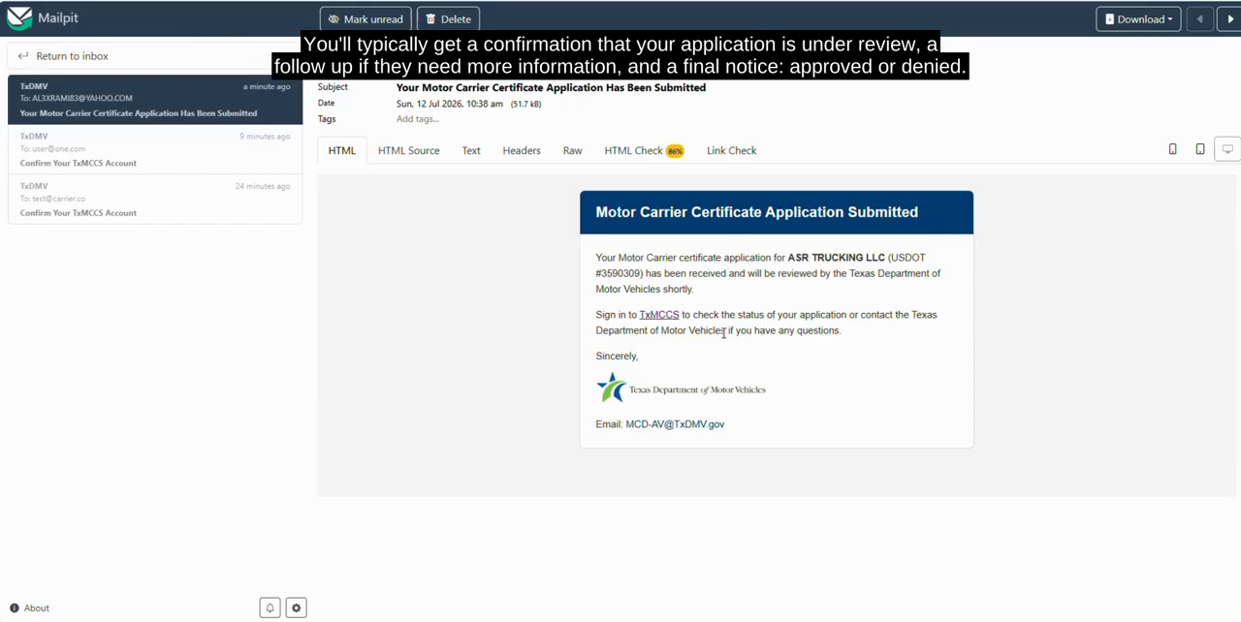
# Follow the payment link in the "Insurance Completed - TxDMV Application Update" email, sign in with the account email and password, and decline saving the password
pyautogui.click(248, 109)
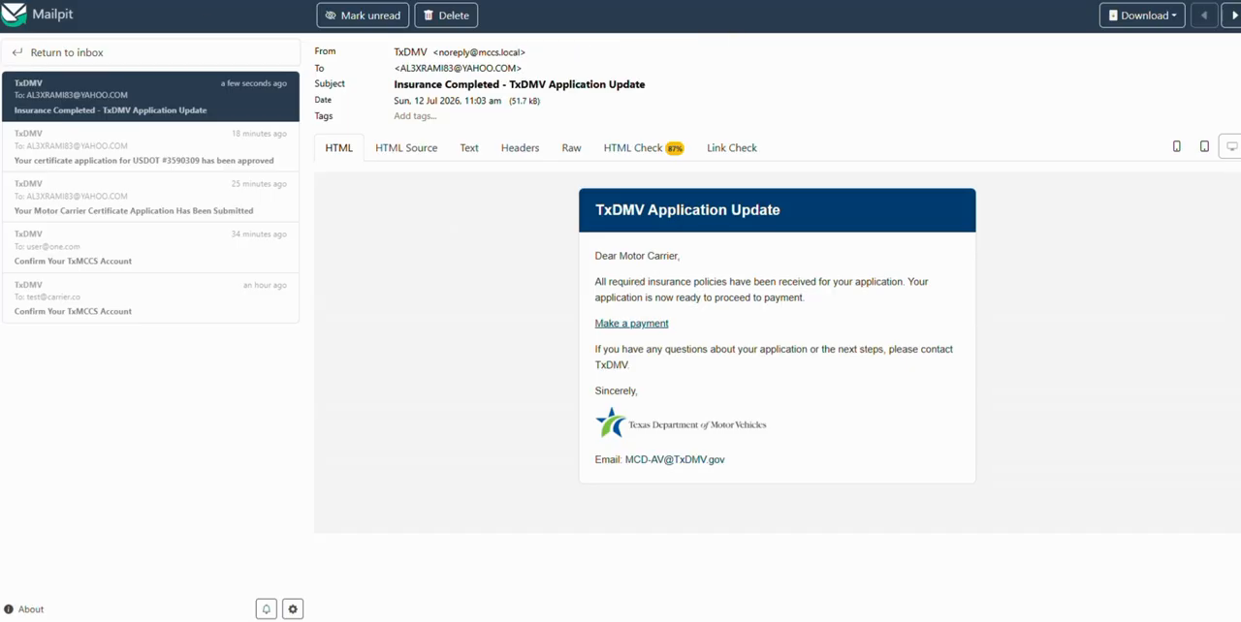
pyautogui.click(646, 332)
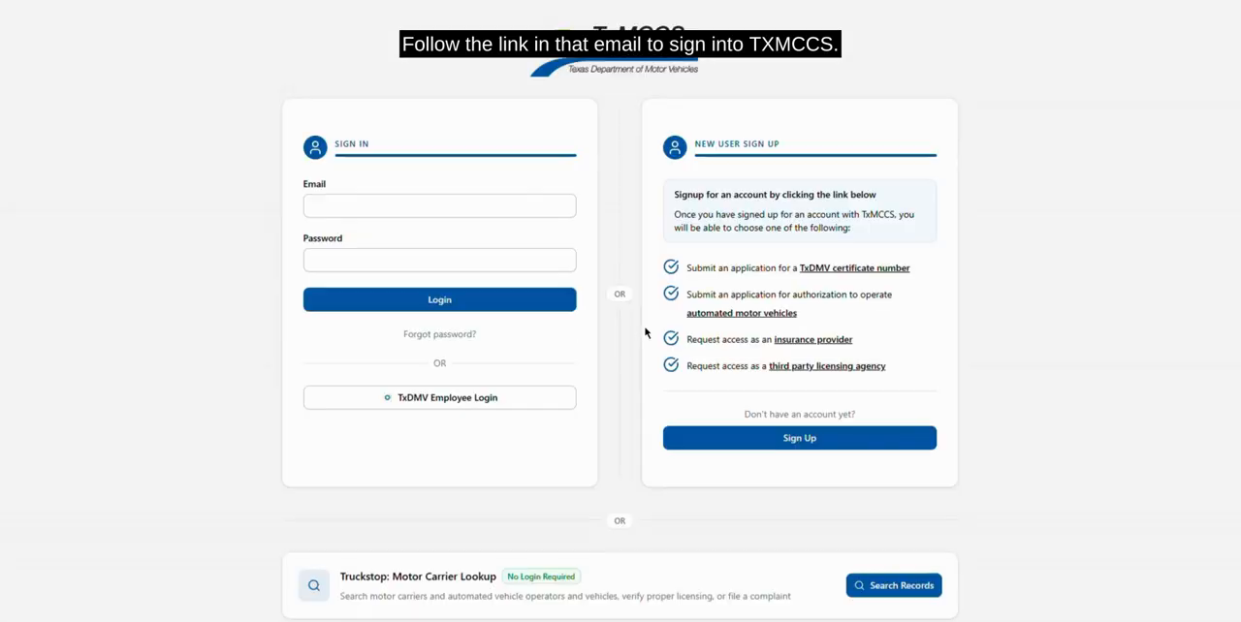
pyautogui.click(440, 302)
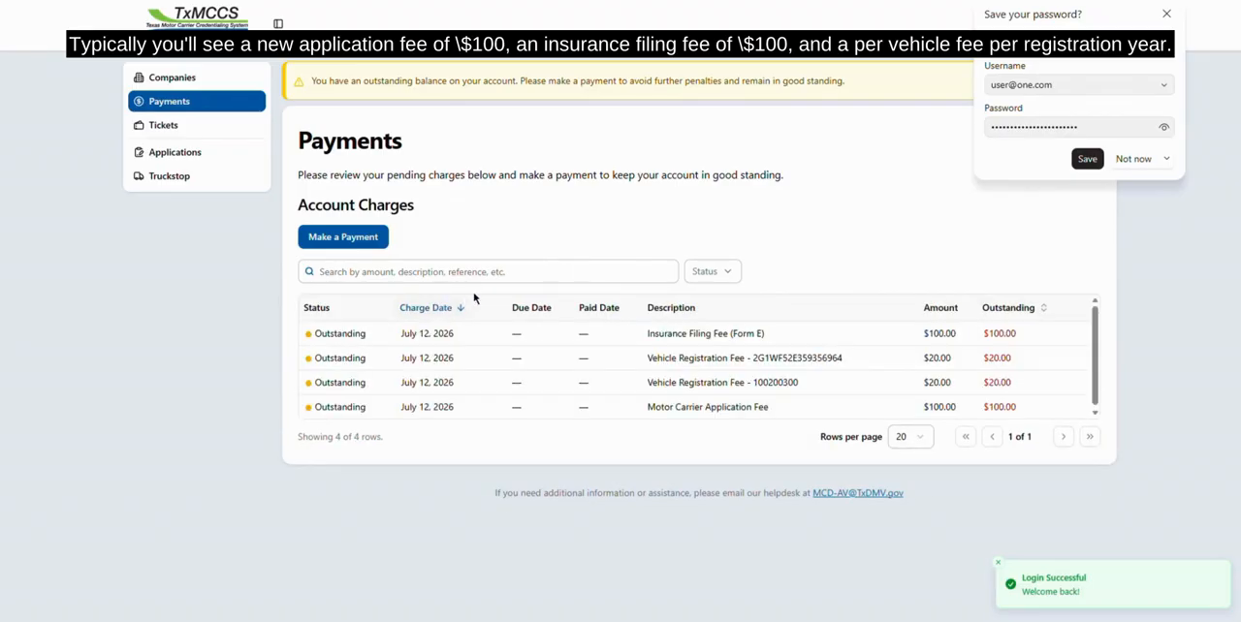
pyautogui.click(1130, 158)
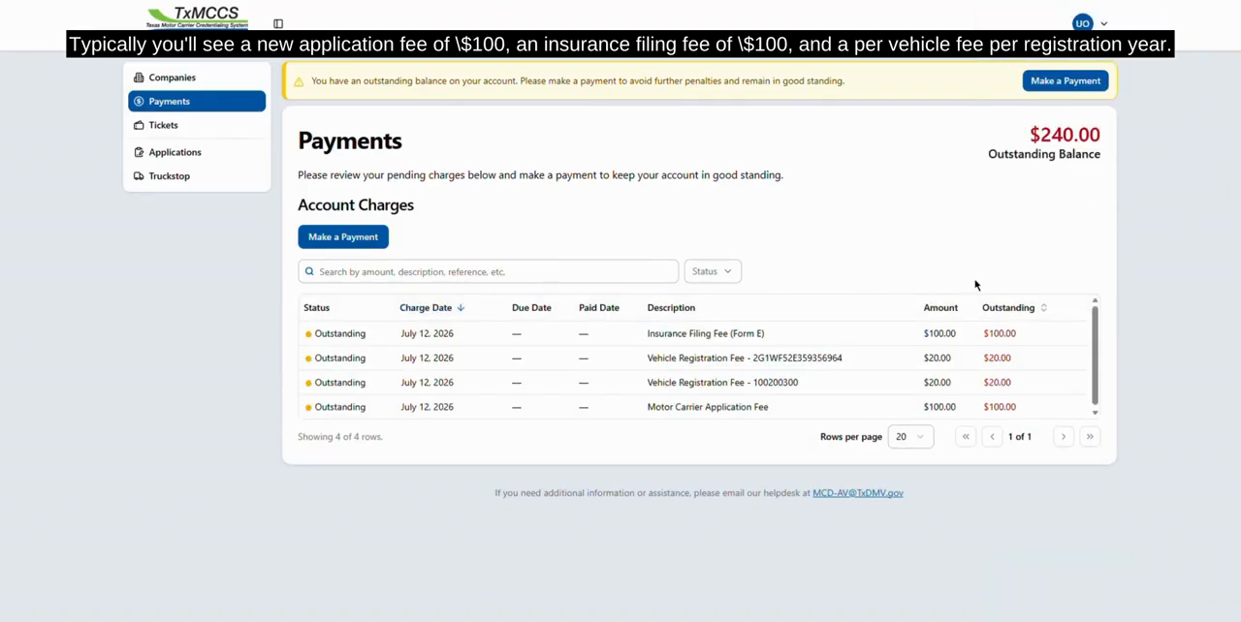
# Start a payment for all four outstanding charges, including application, insurance filing and vehicle registration fees, and proceed to the order review
pyautogui.scroll(-1, 734, 326)
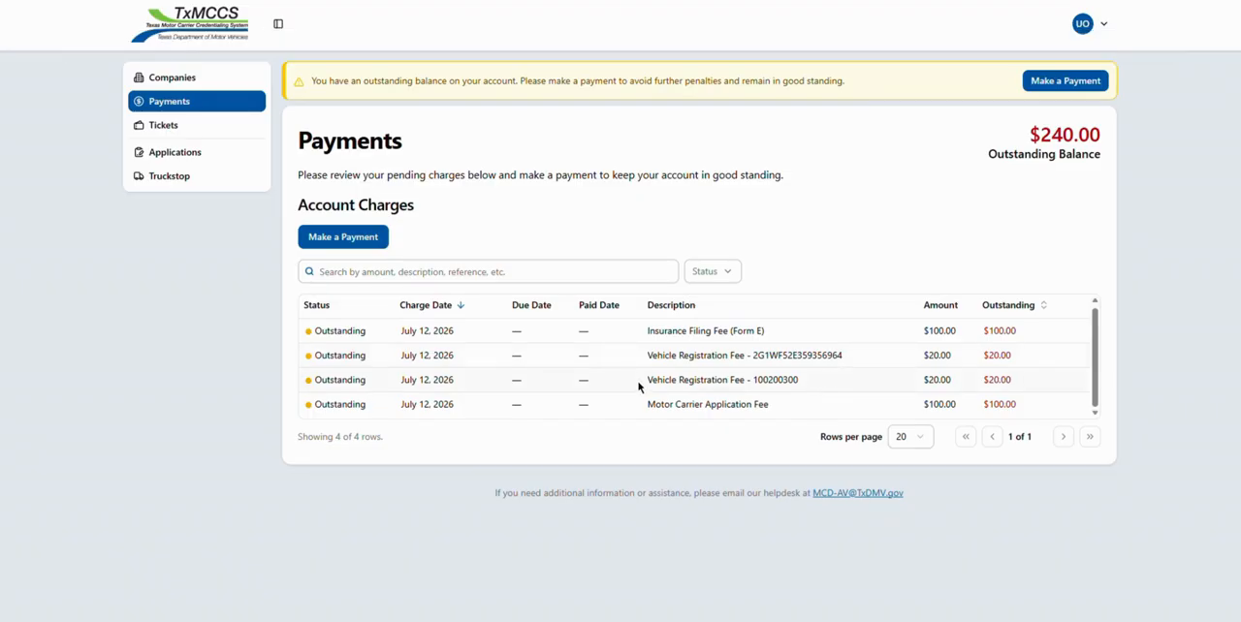
pyautogui.click(362, 241)
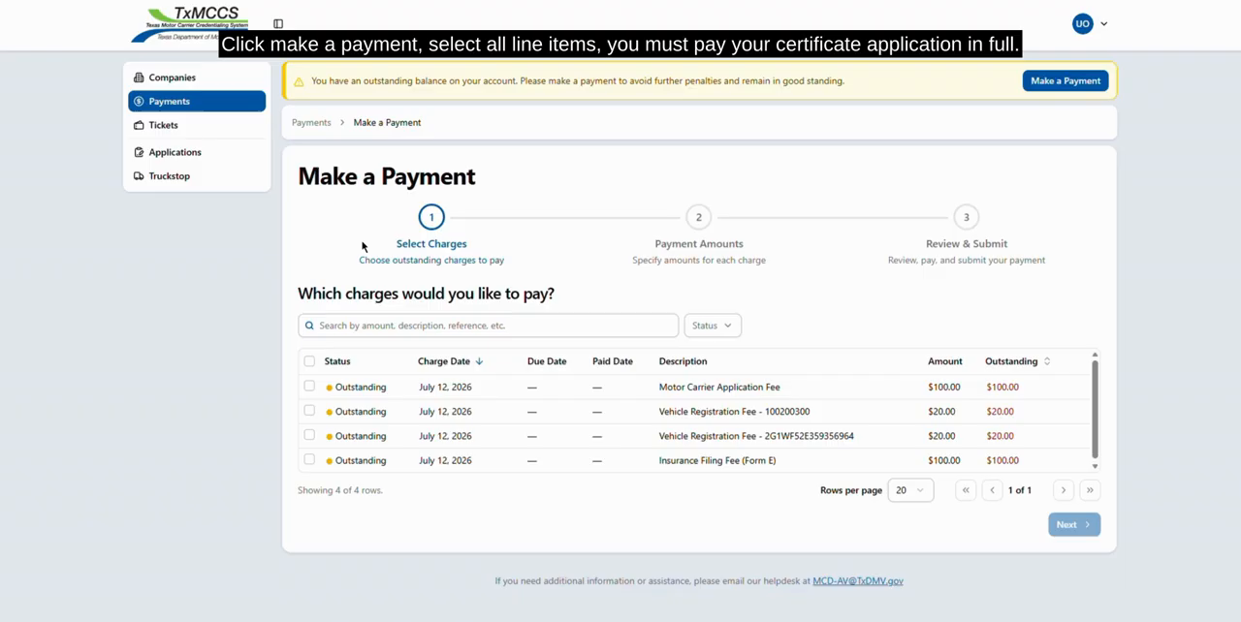
pyautogui.click(310, 387)
pyautogui.click(309, 411)
pyautogui.click(309, 361)
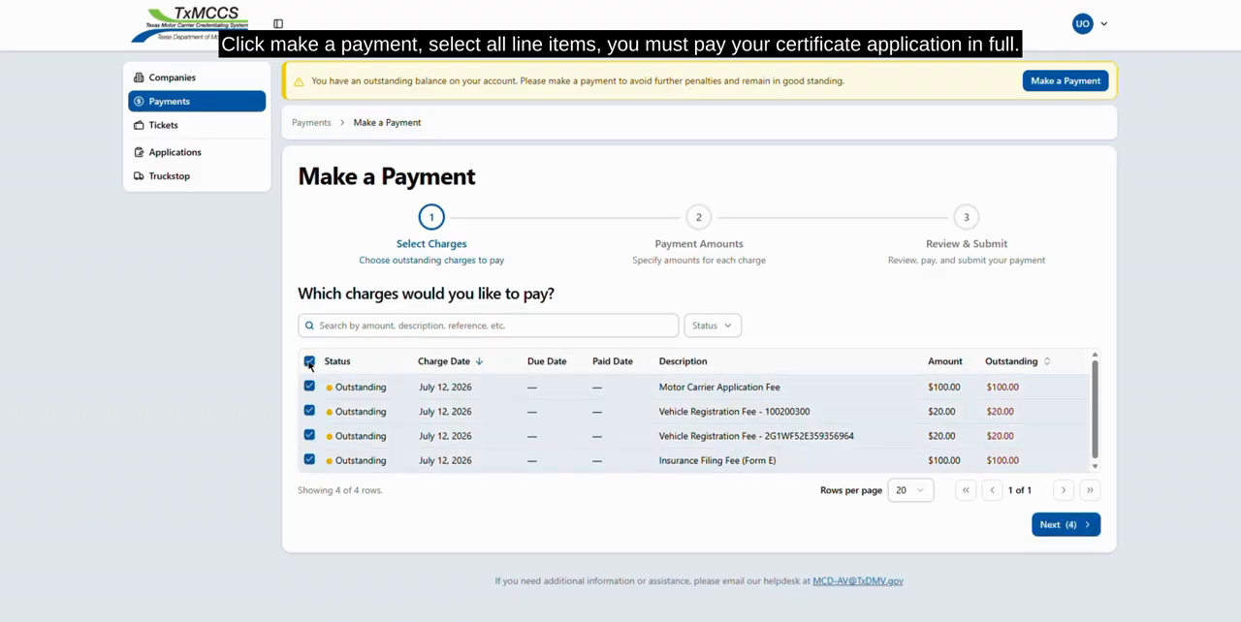
pyautogui.click(1062, 524)
pyautogui.click(1066, 504)
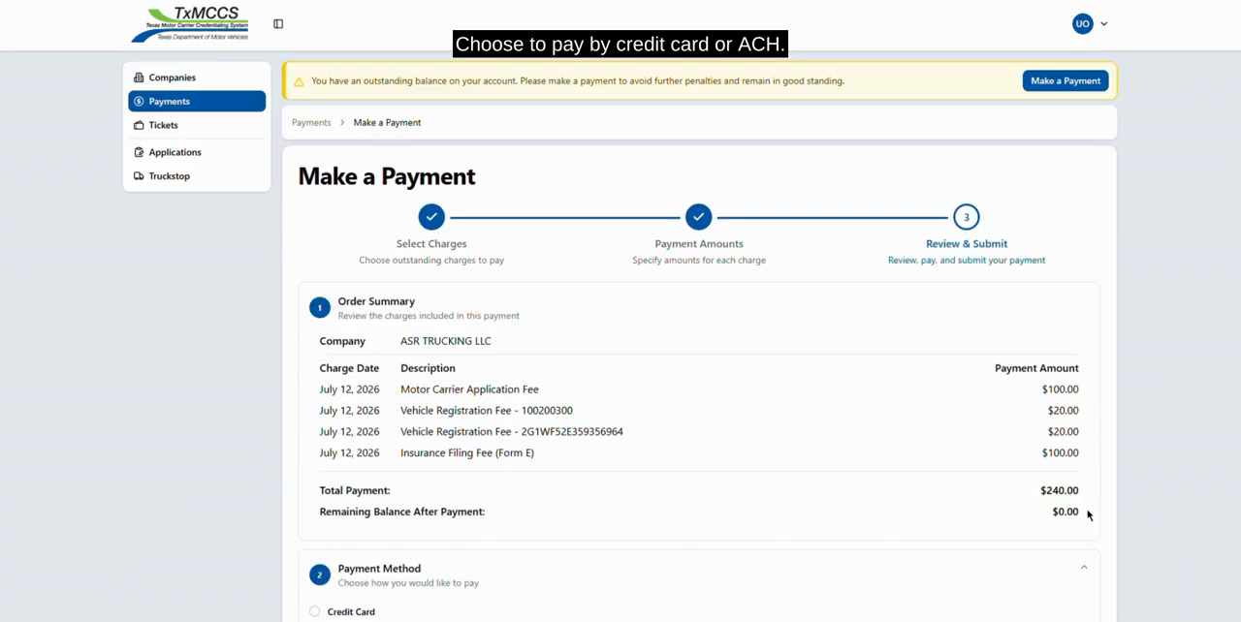
# Choose credit card as the payment method and submit the order to continue to the payment portal
pyautogui.scroll(-1, 717, 386)
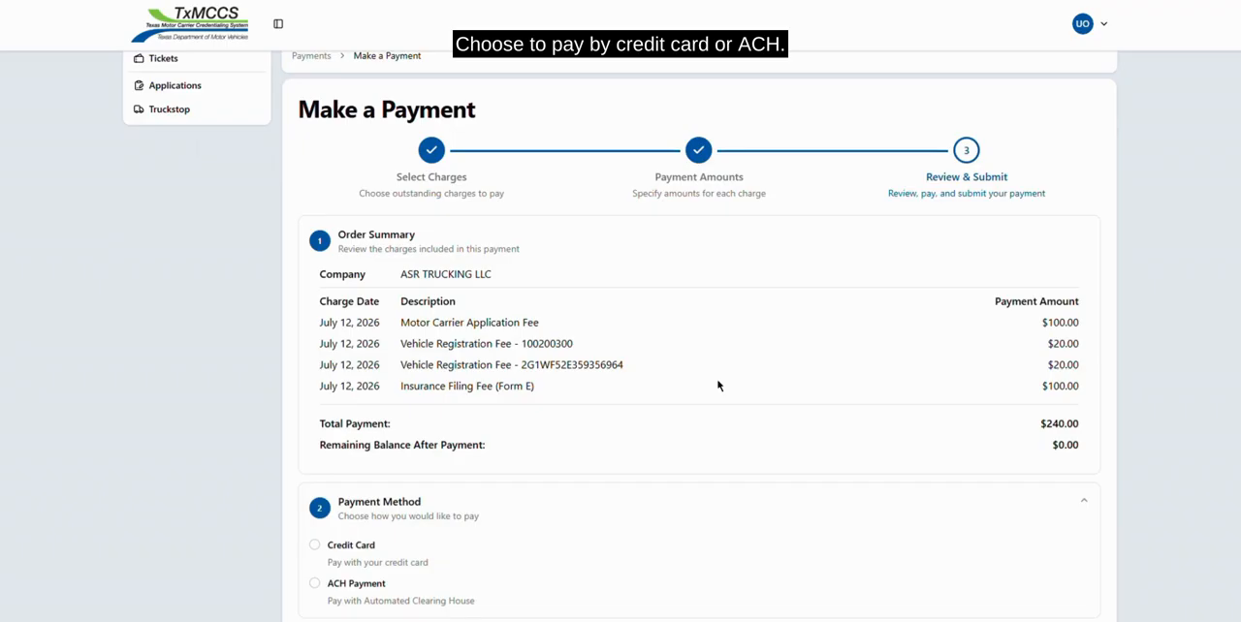
pyautogui.scroll(-2, 717, 386)
pyautogui.click(404, 435)
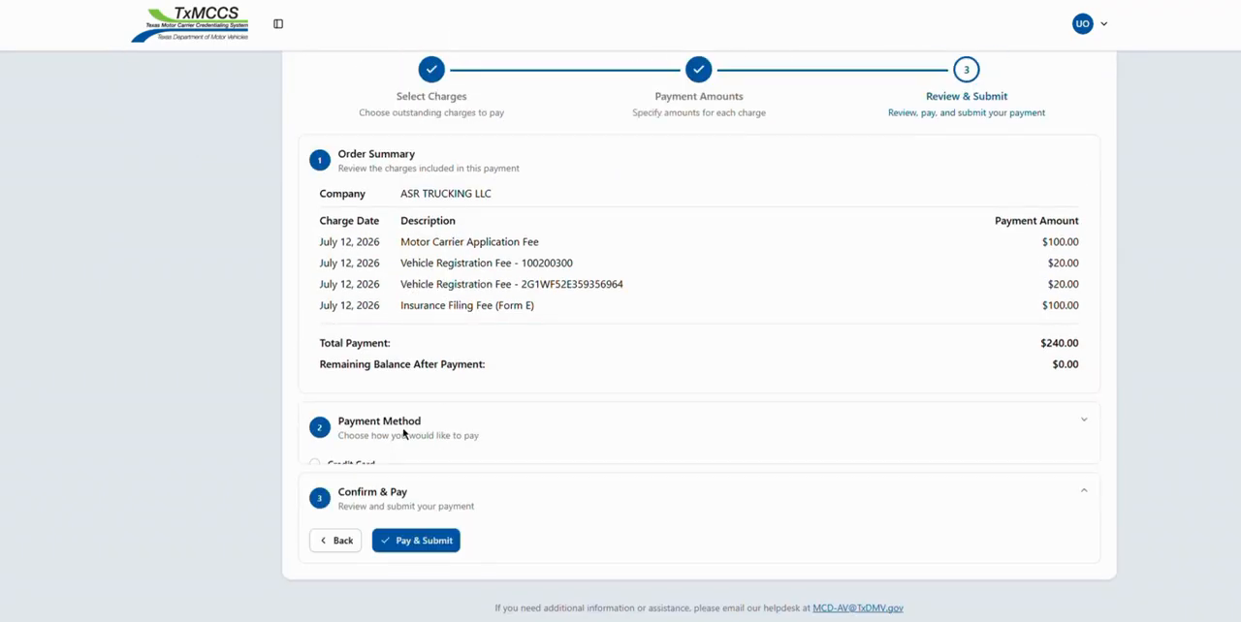
pyautogui.click(315, 467)
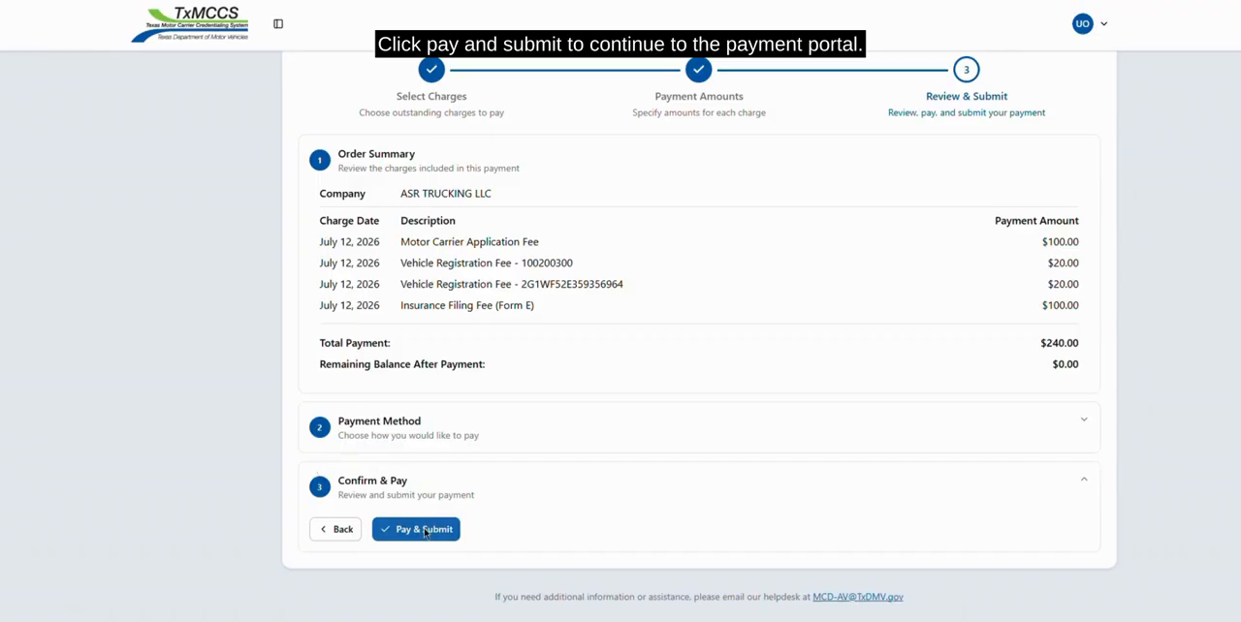
pyautogui.click(423, 531)
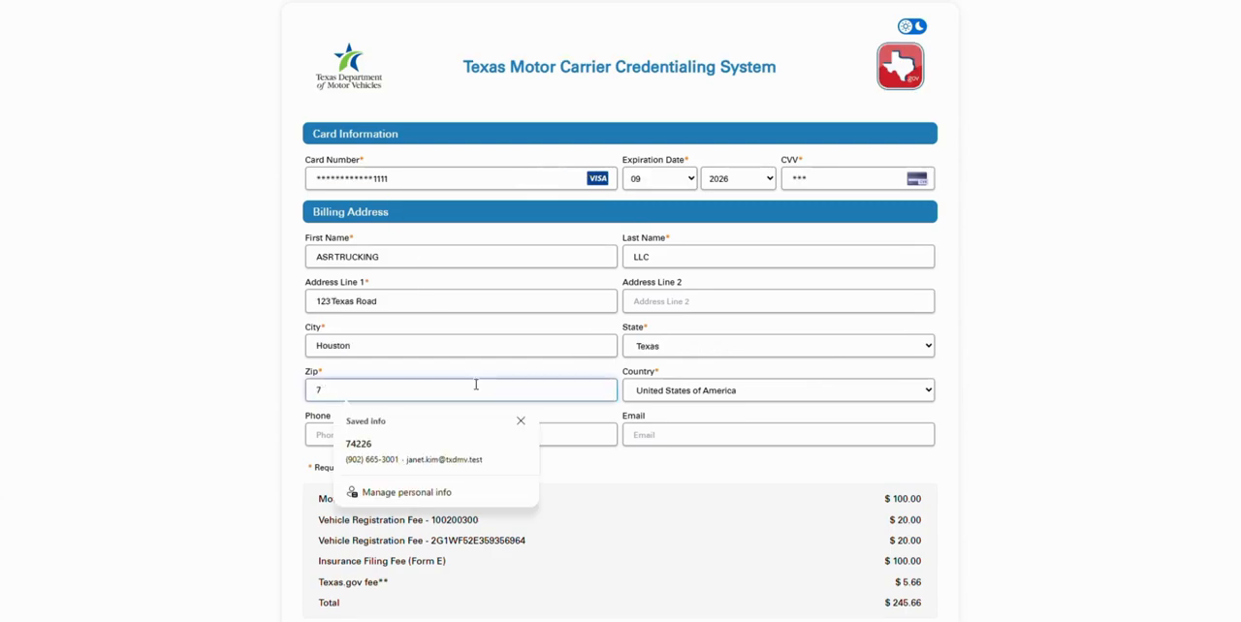
# Enter the card number, expiration date, CVV and billing address, leave phone and email blank, complete the human verification and submit the payment
pyautogui.write('4226')
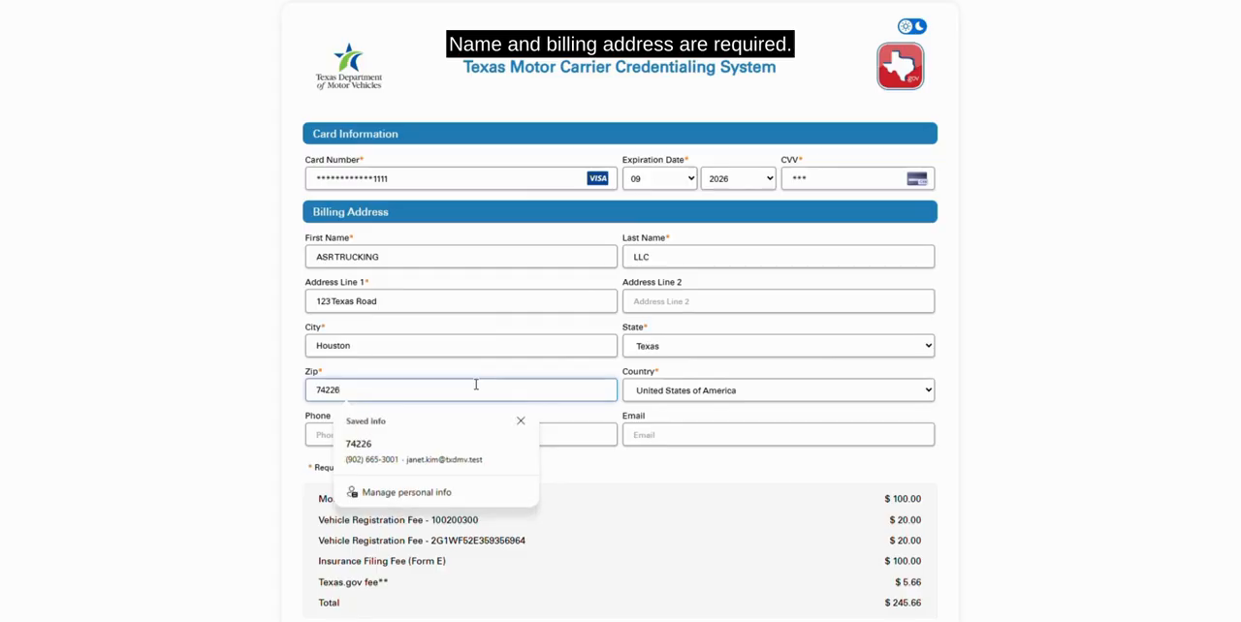
pyautogui.click(647, 488)
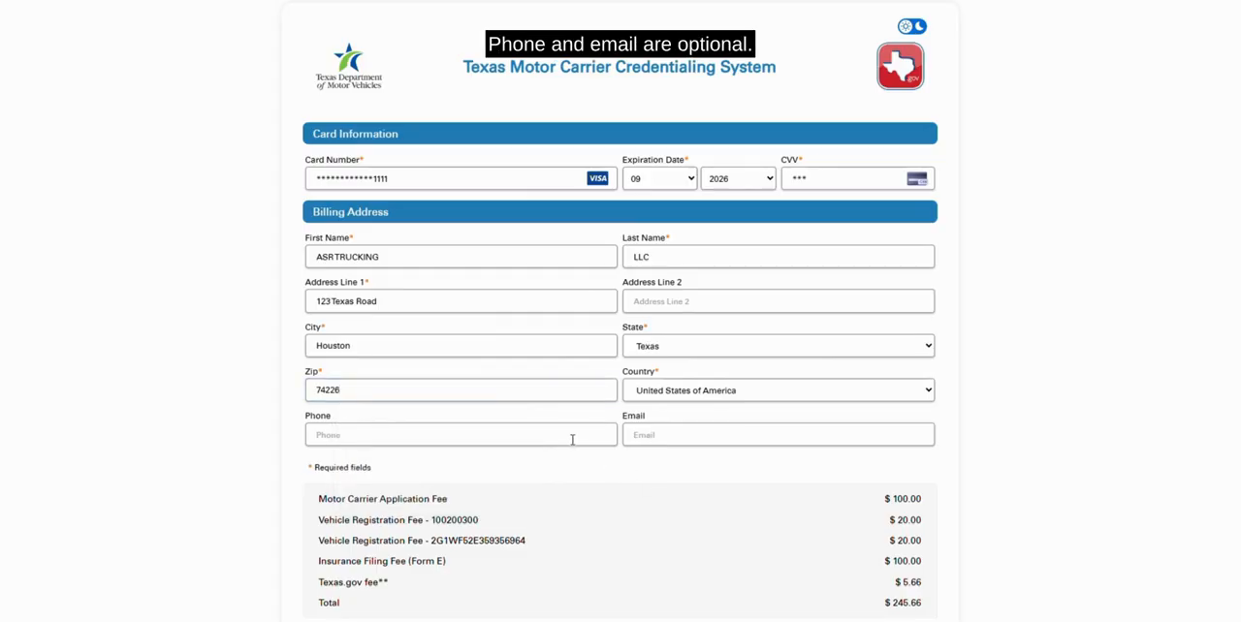
pyautogui.scroll(-1, 581, 446)
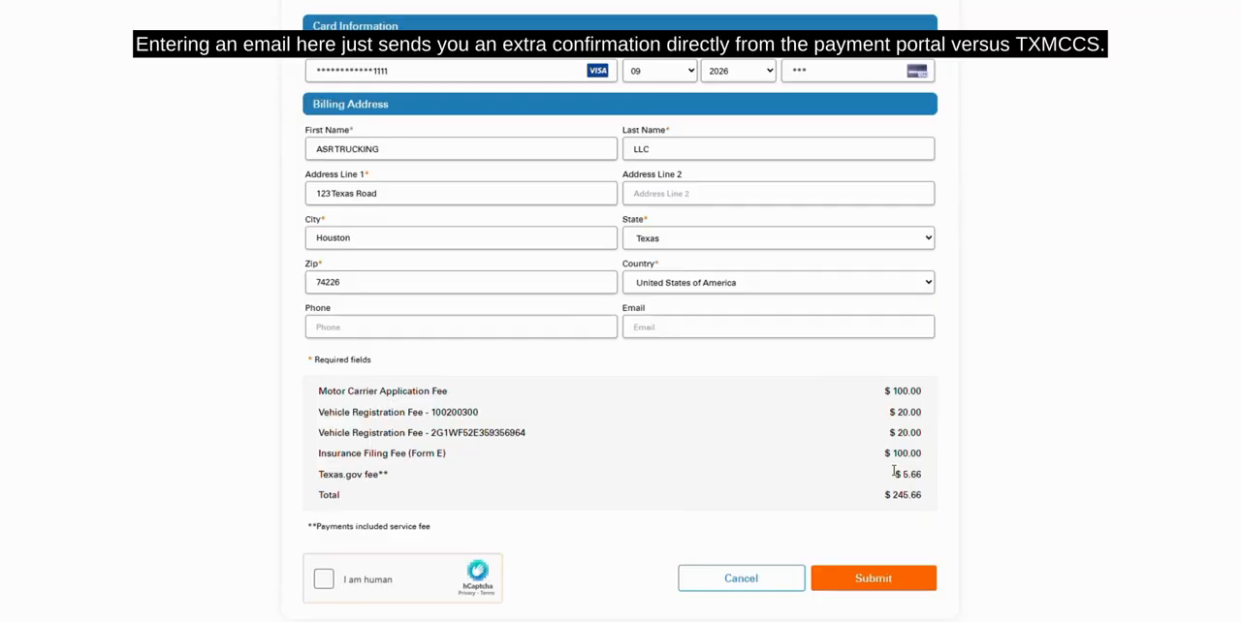
pyautogui.click(325, 584)
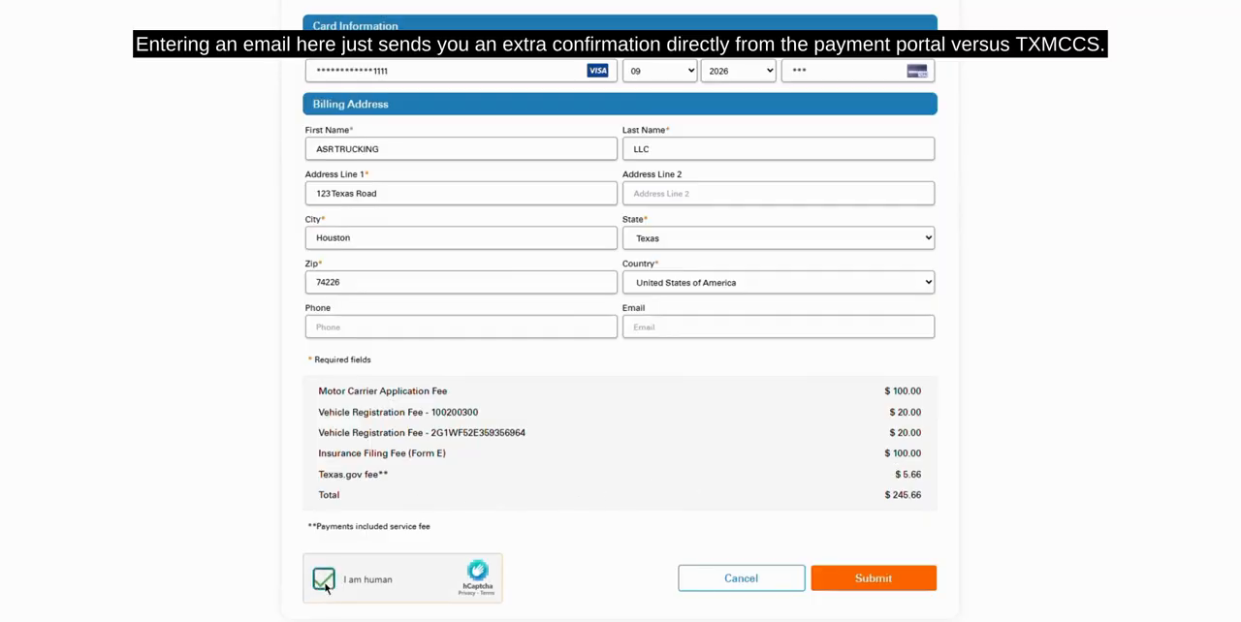
pyautogui.click(876, 574)
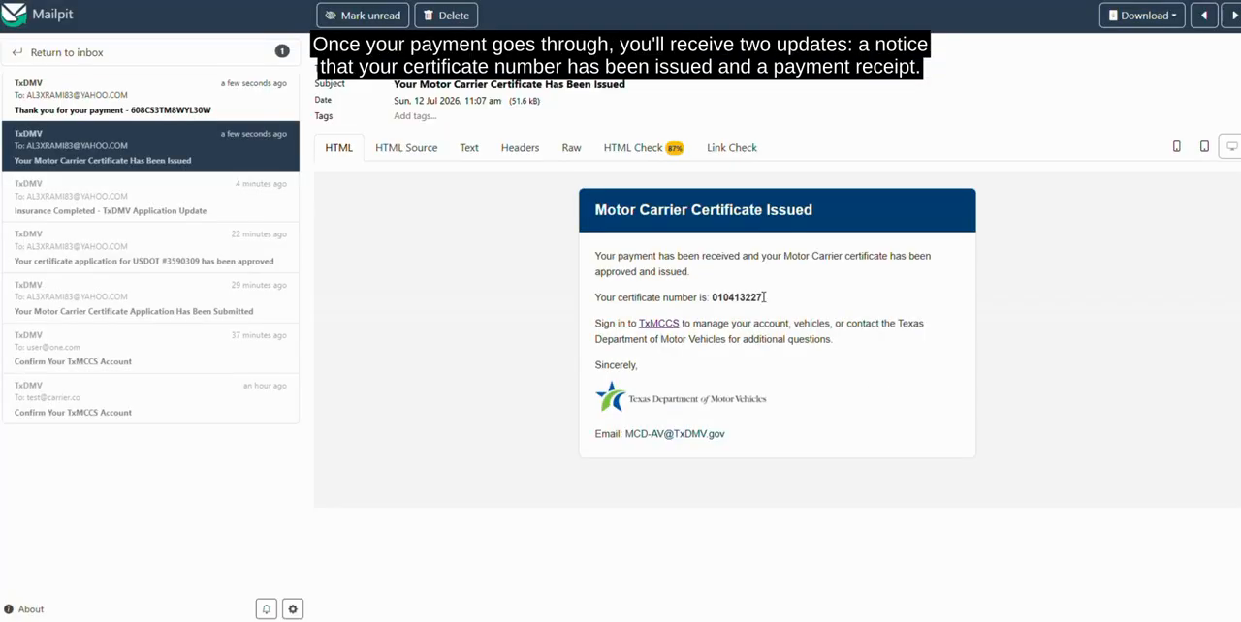
# Switch to Mailpit and read the "Your Motor Carrier Certificate Has Been Issued" email and the payment confirmation email
pyautogui.moveTo(765, 297); pyautogui.dragTo(712, 293)
pyautogui.click(774, 329)
pyautogui.click(167, 108)
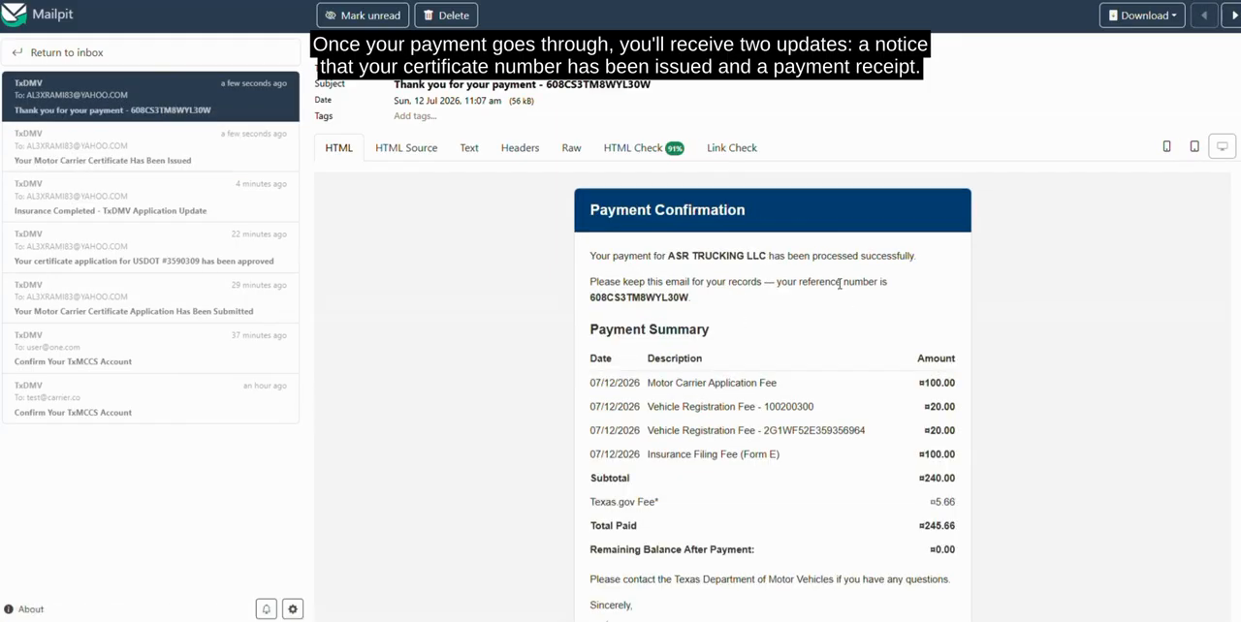
pyautogui.scroll(-1, 775, 296)
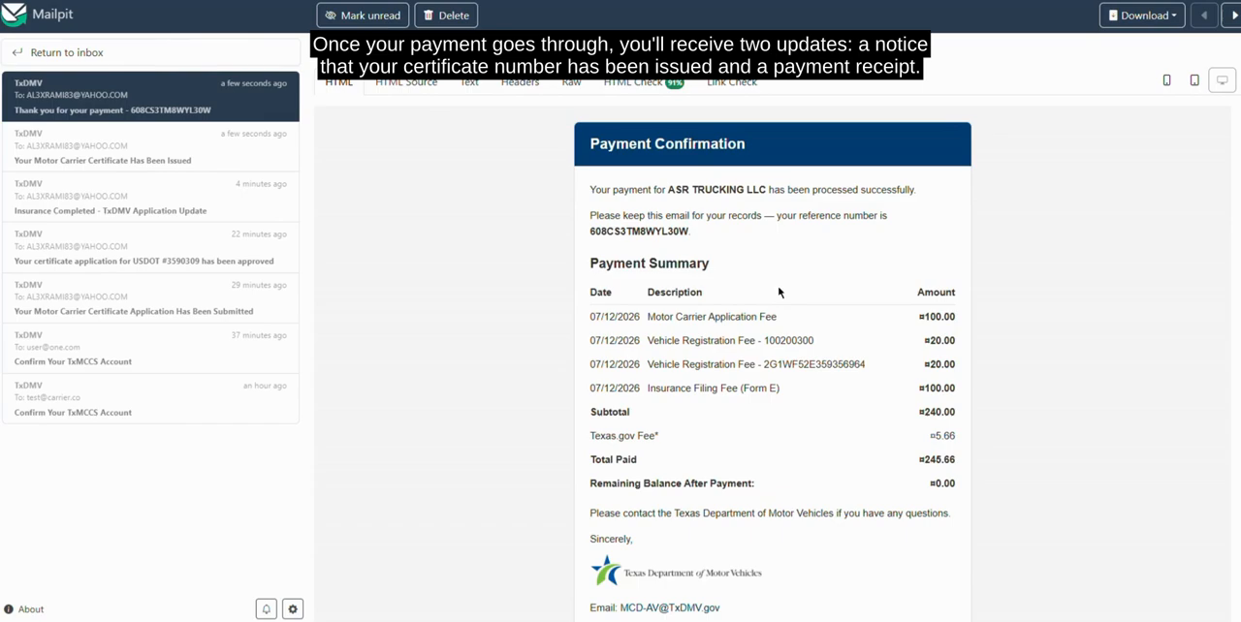
pyautogui.scroll(-1, 780, 292)
pyautogui.scroll(1, 810, 448)
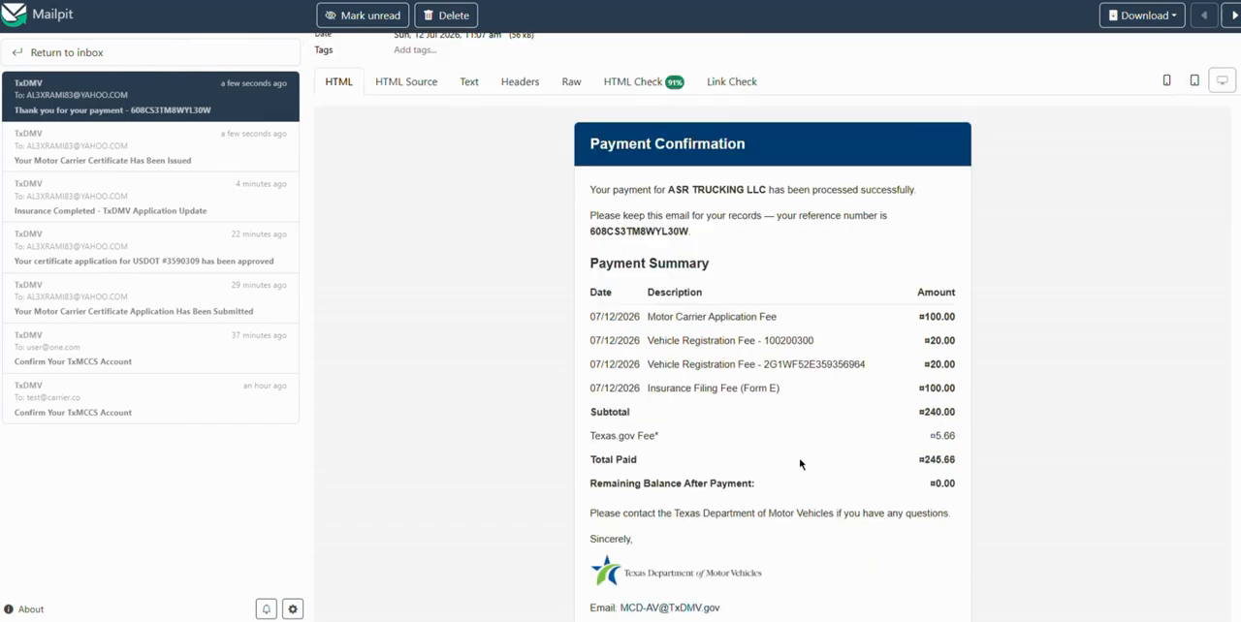
pyautogui.scroll(1, 800, 462)
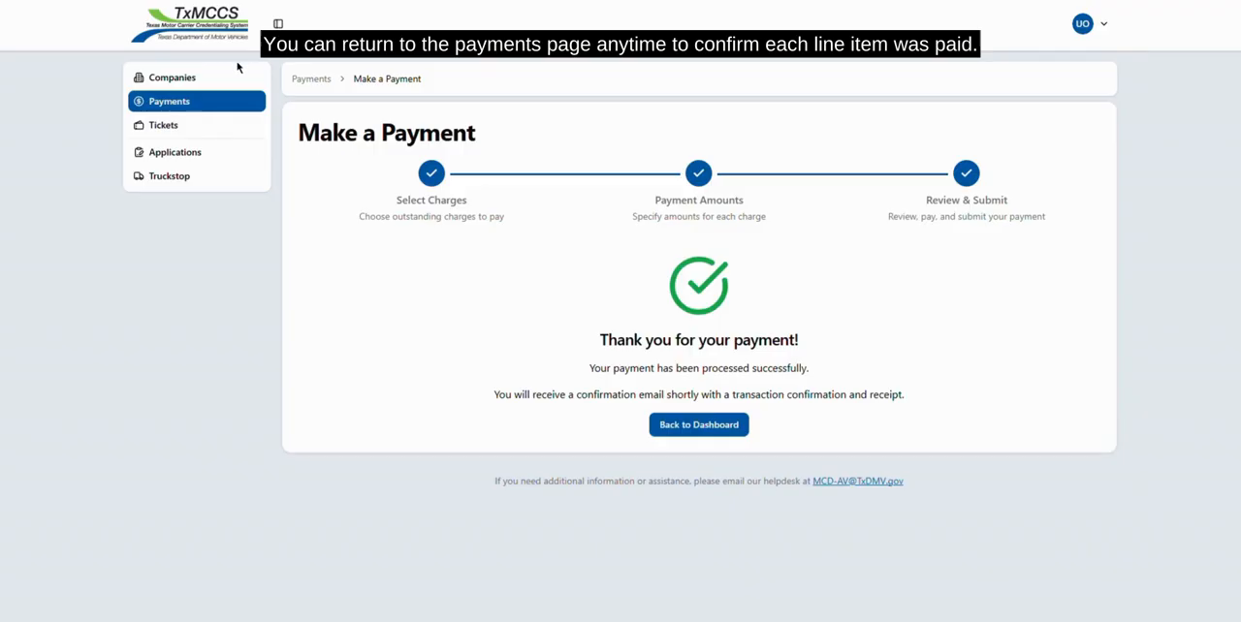
# Switch back to TxMCCS, check the charges on the payments page, and examine ASR TRUCKING LLC's company, certificate and vehicle details
pyautogui.click(696, 425)
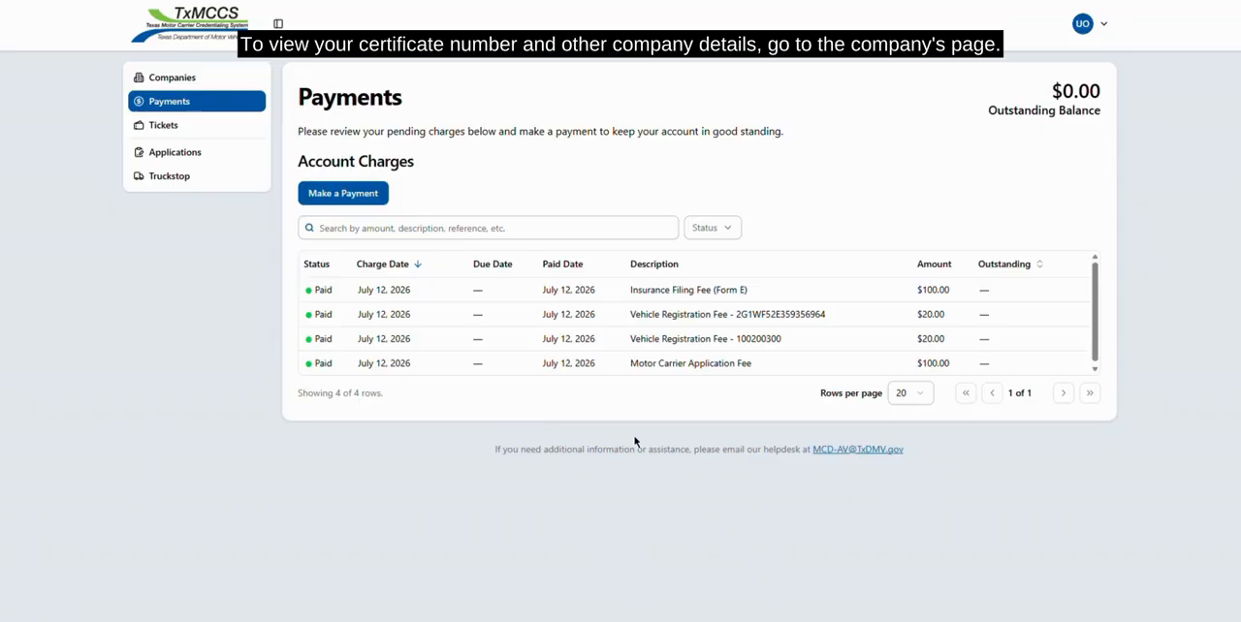
pyautogui.click(169, 88)
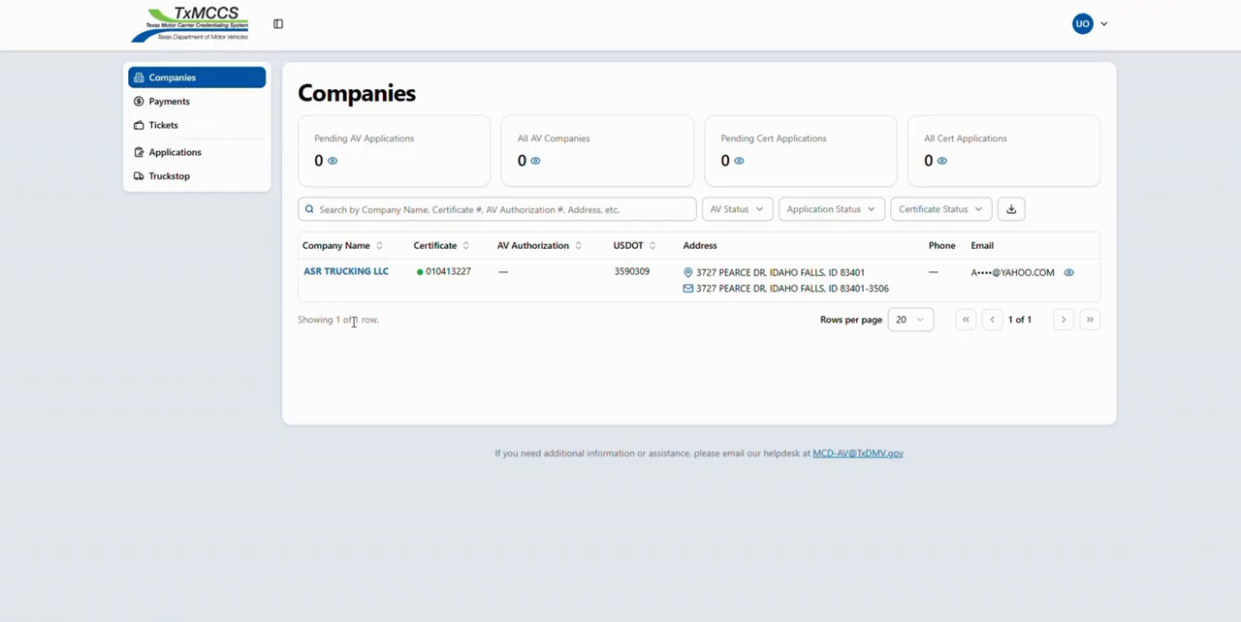
pyautogui.click(370, 274)
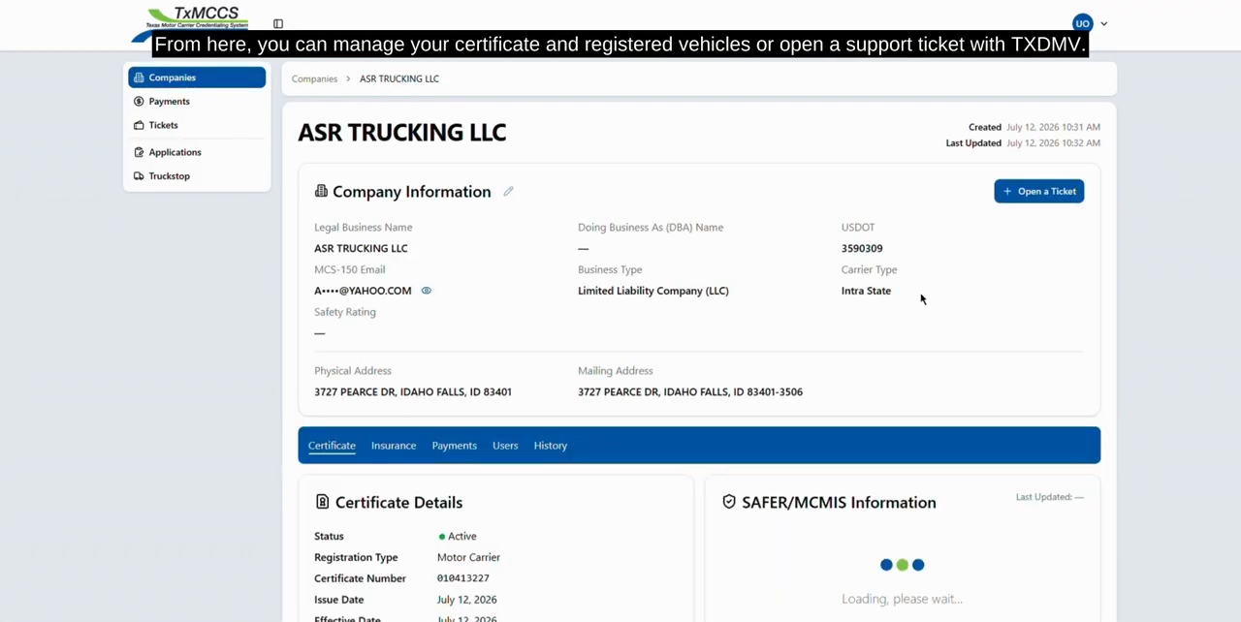
pyautogui.scroll(-5, 1134, 335)
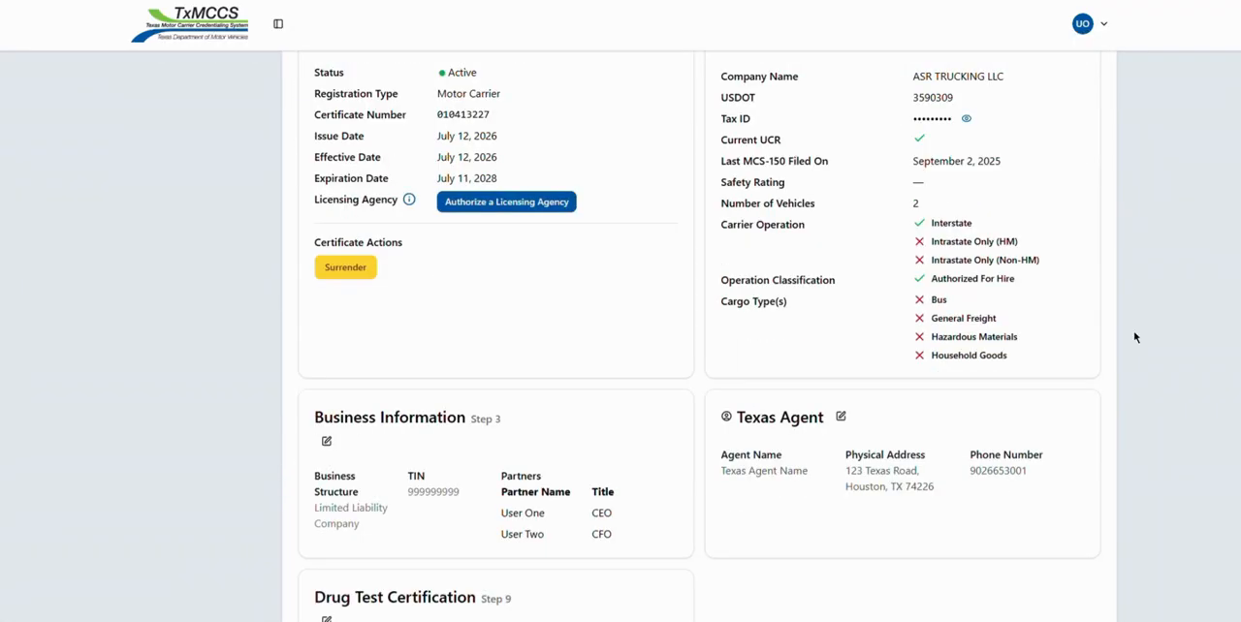
pyautogui.scroll(-6, 1134, 335)
pyautogui.scroll(-1, 1136, 337)
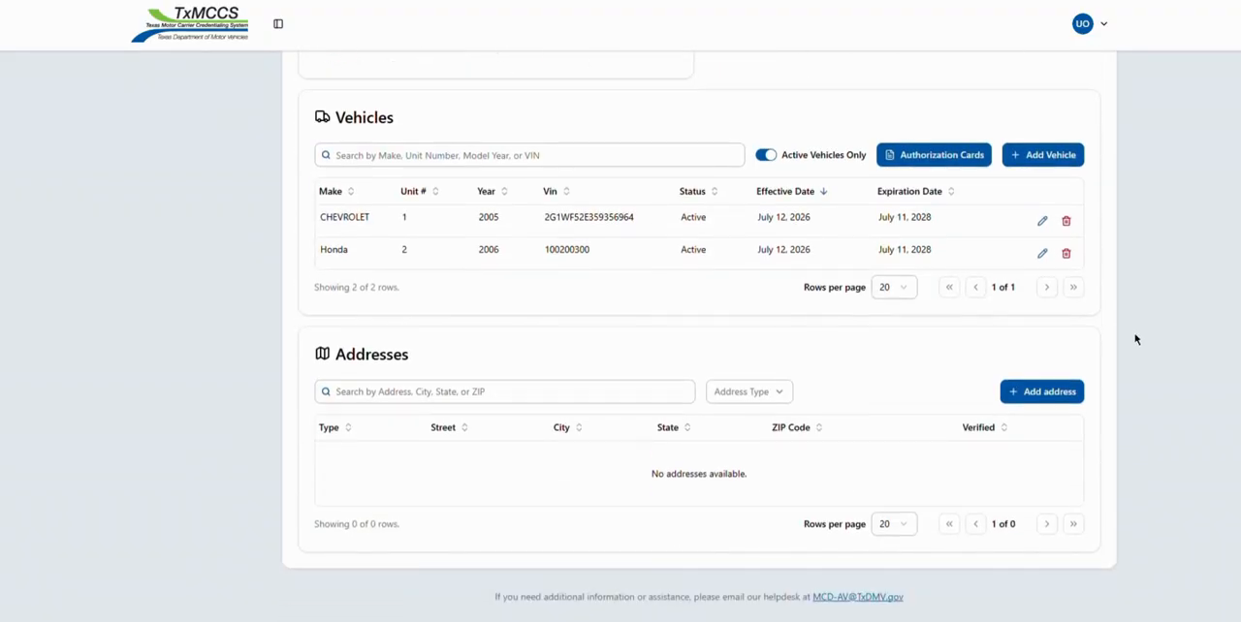
pyautogui.scroll(2, 1133, 305)
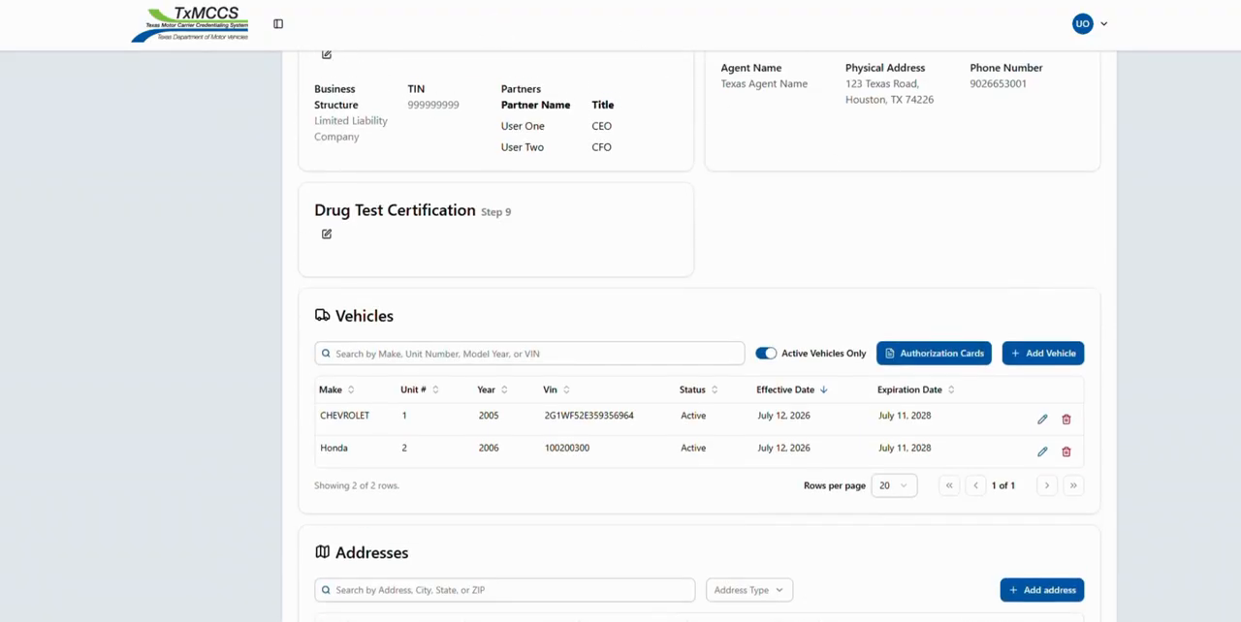